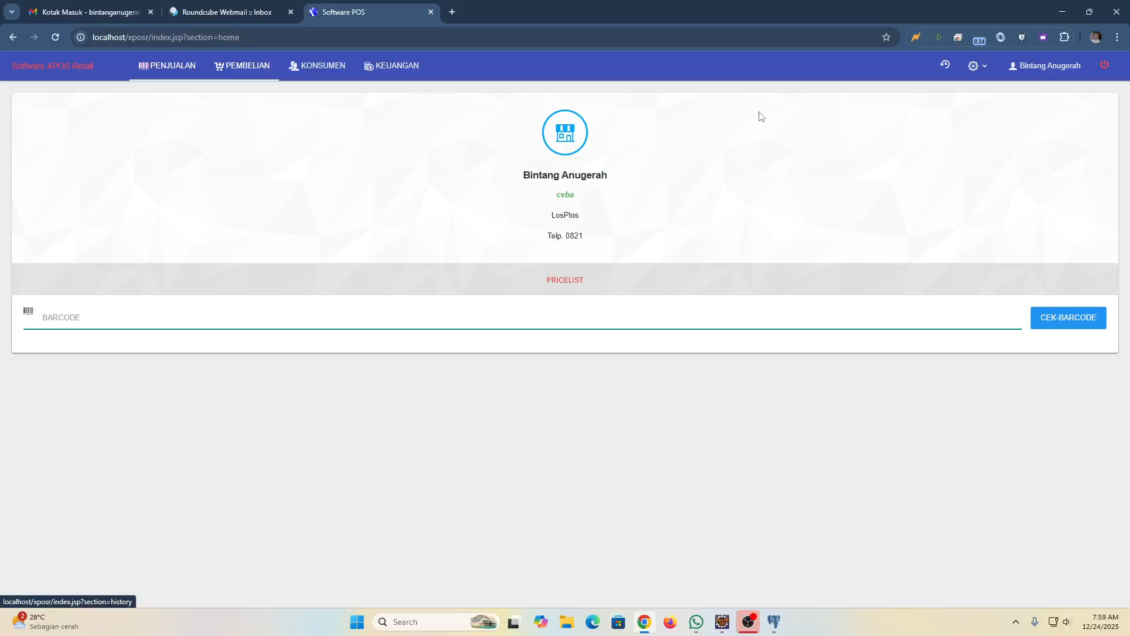
Open a blank product form in the Produk master data and review its brand (Merk) options and name field.
click(975, 67)
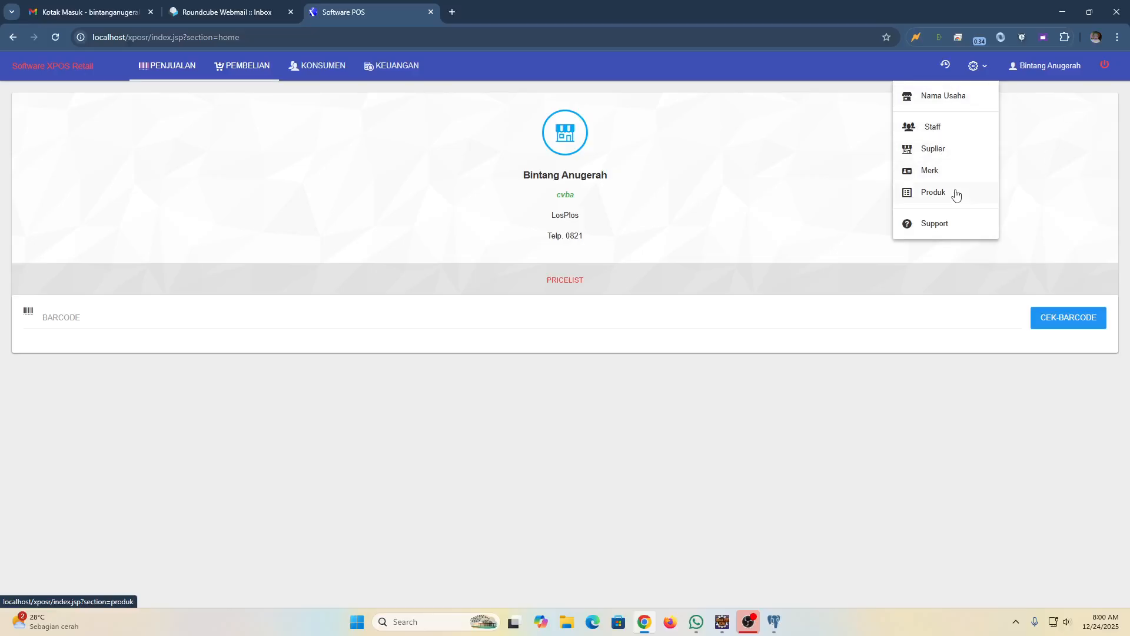
click(931, 195)
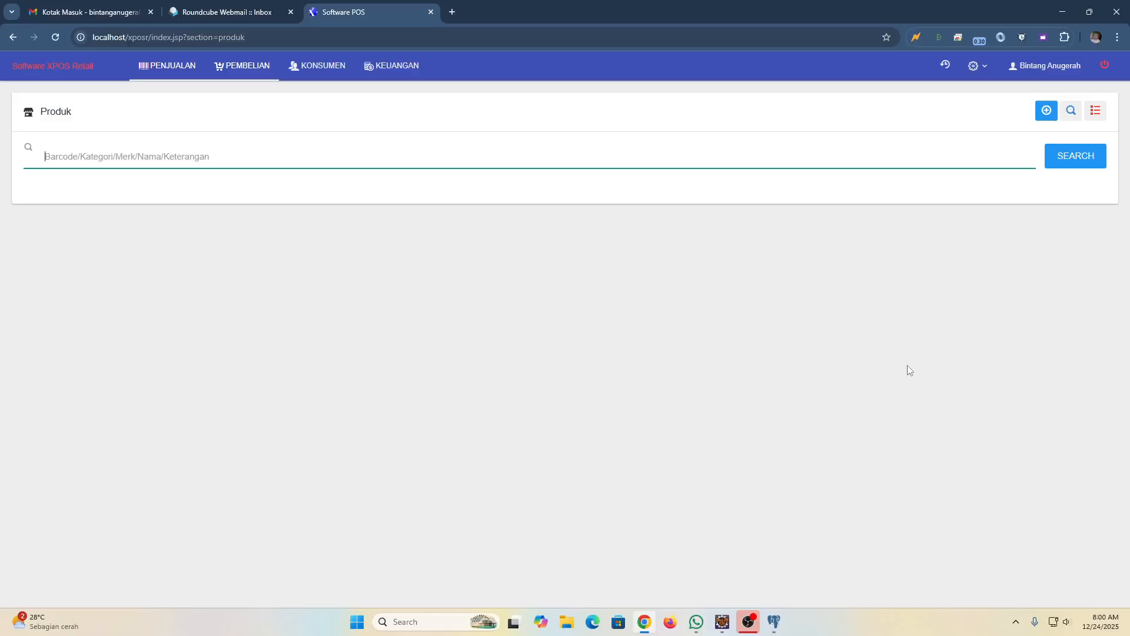
click(1046, 110)
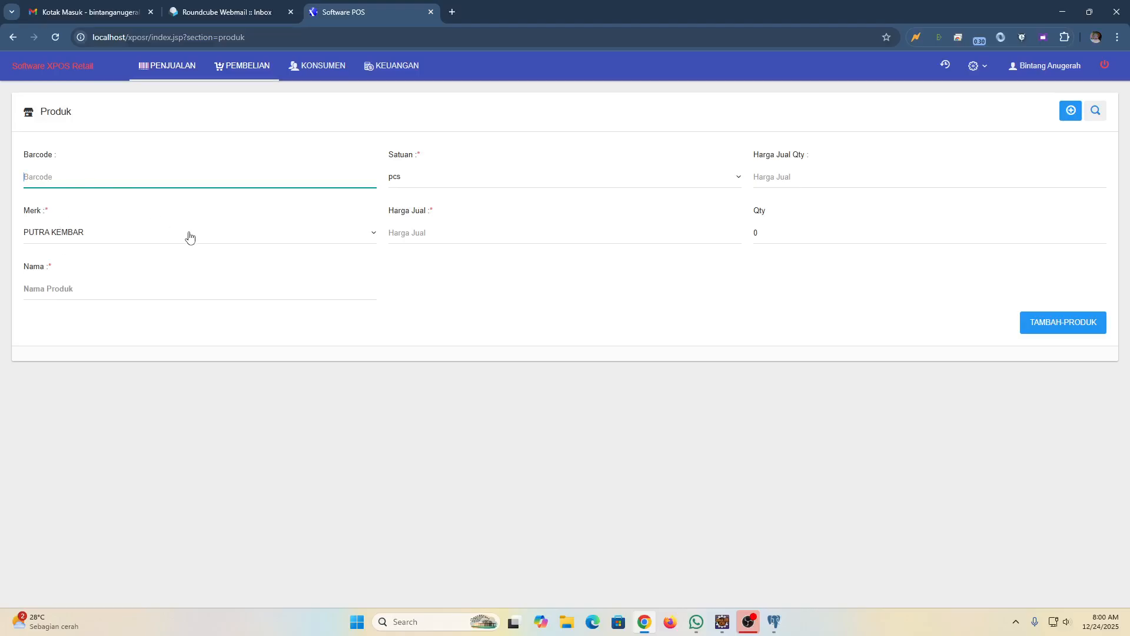
click(85, 235)
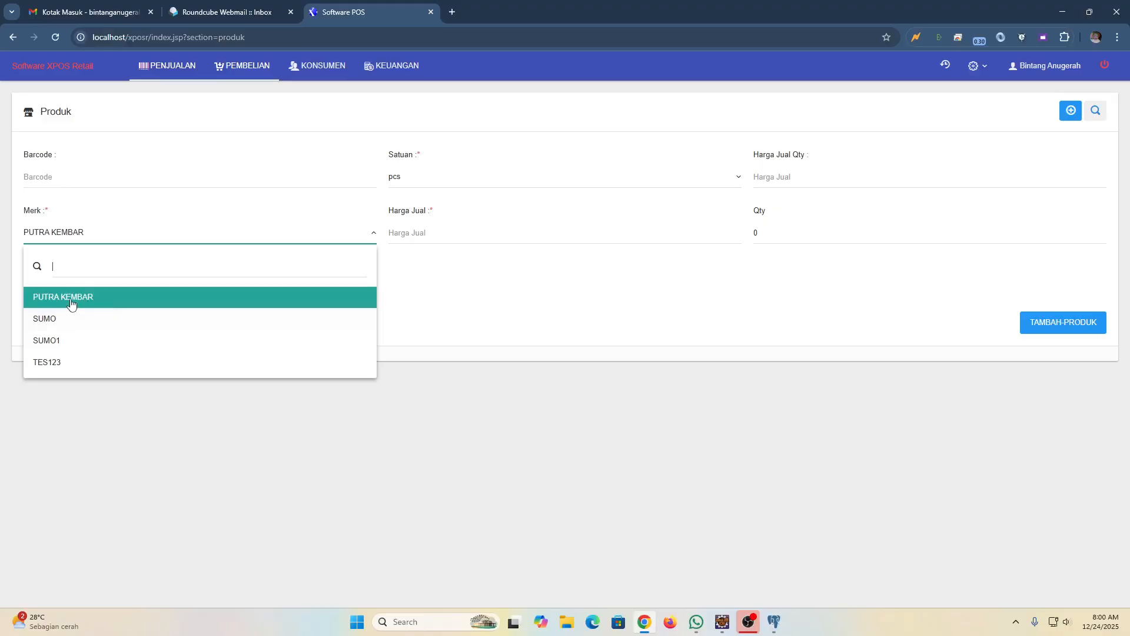
click(156, 302)
click(38, 294)
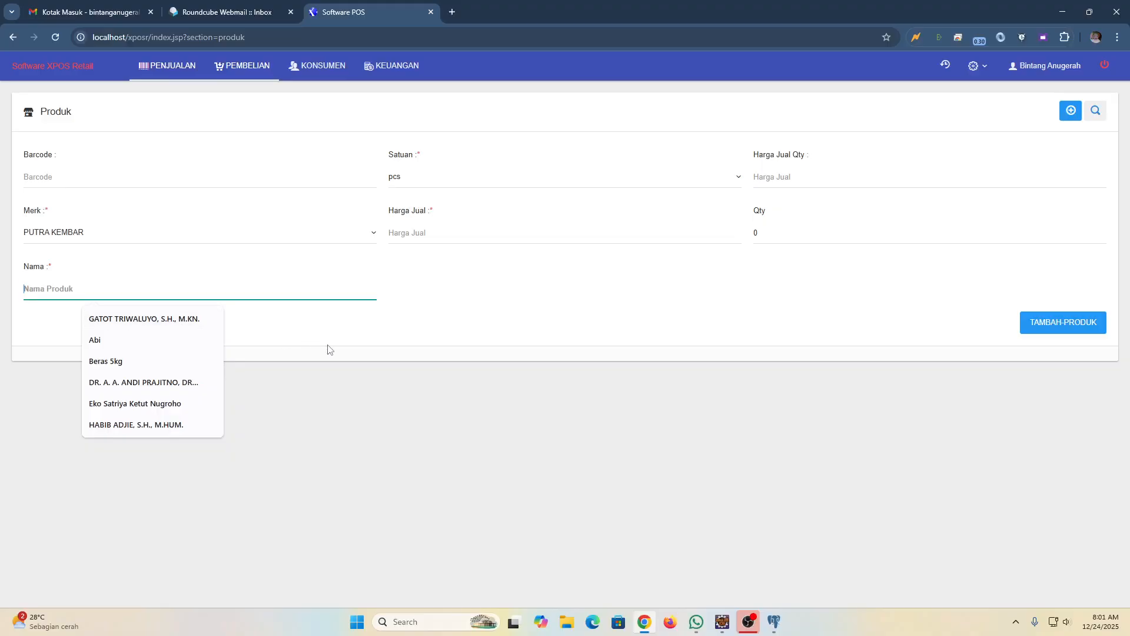
click(306, 337)
Review the unit options for the new product, try kg as Satuan, and return to the product search without saving.
click(439, 181)
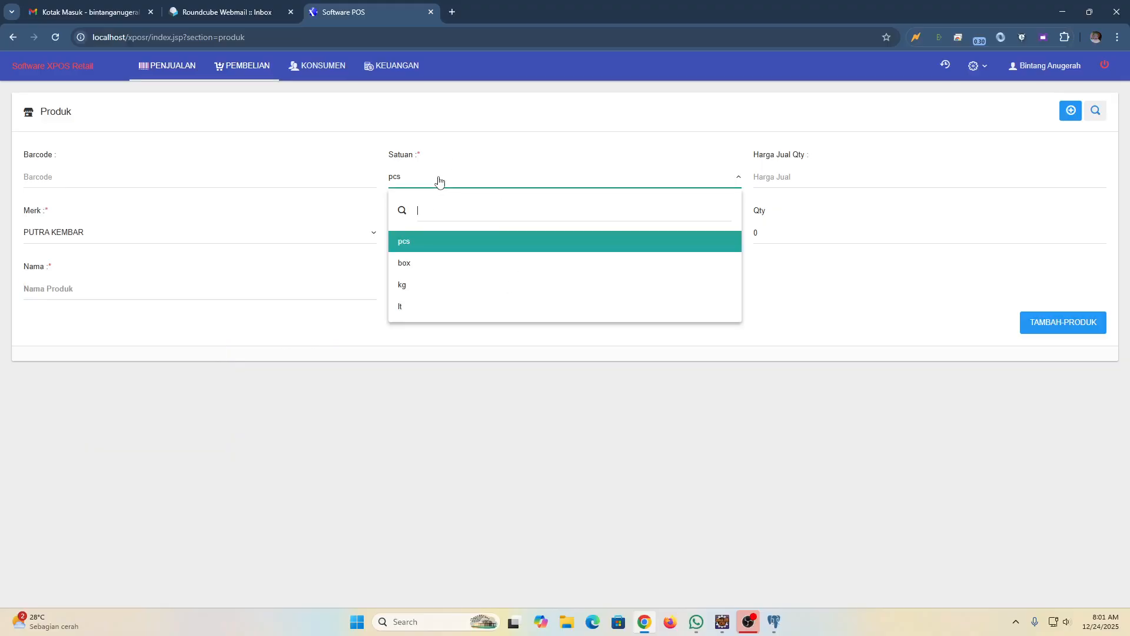
click(439, 181)
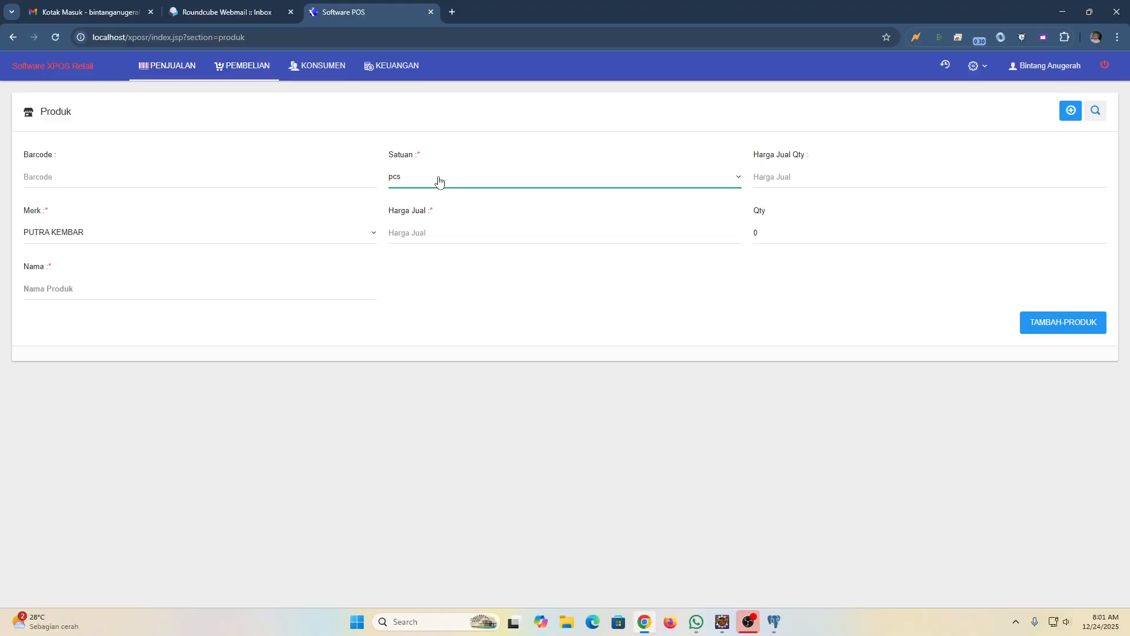
click(410, 184)
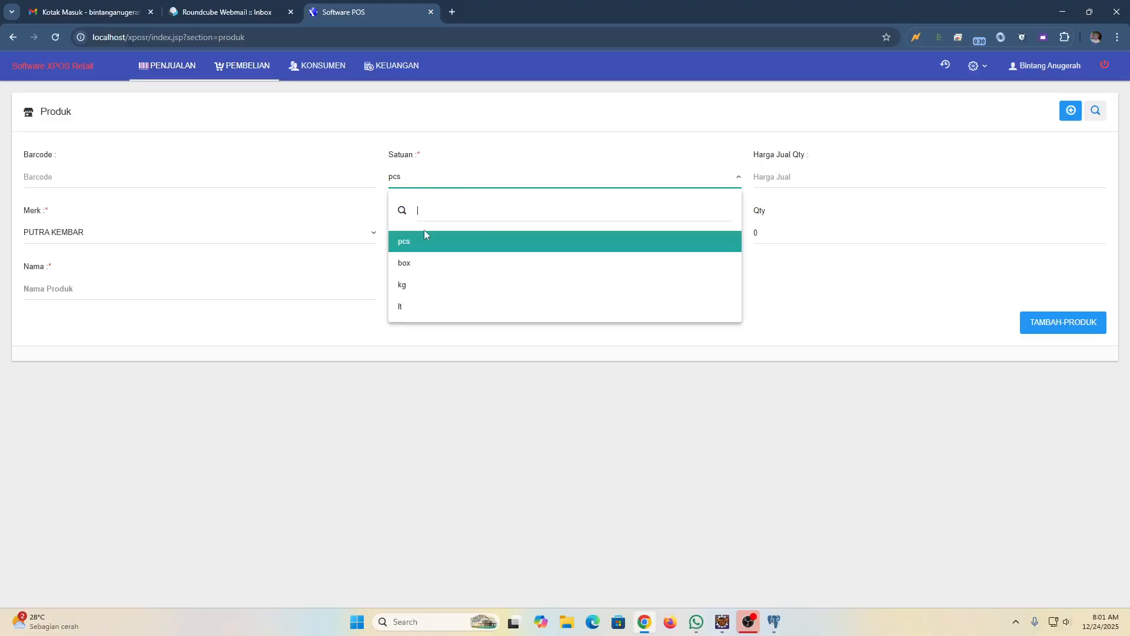
click(406, 287)
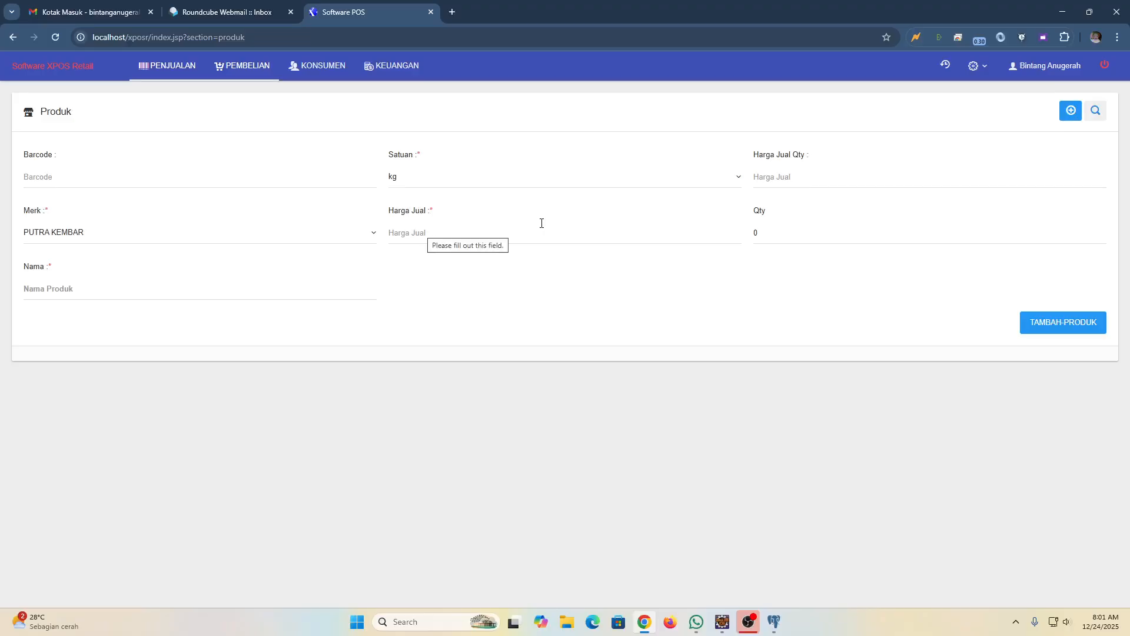
click(1095, 113)
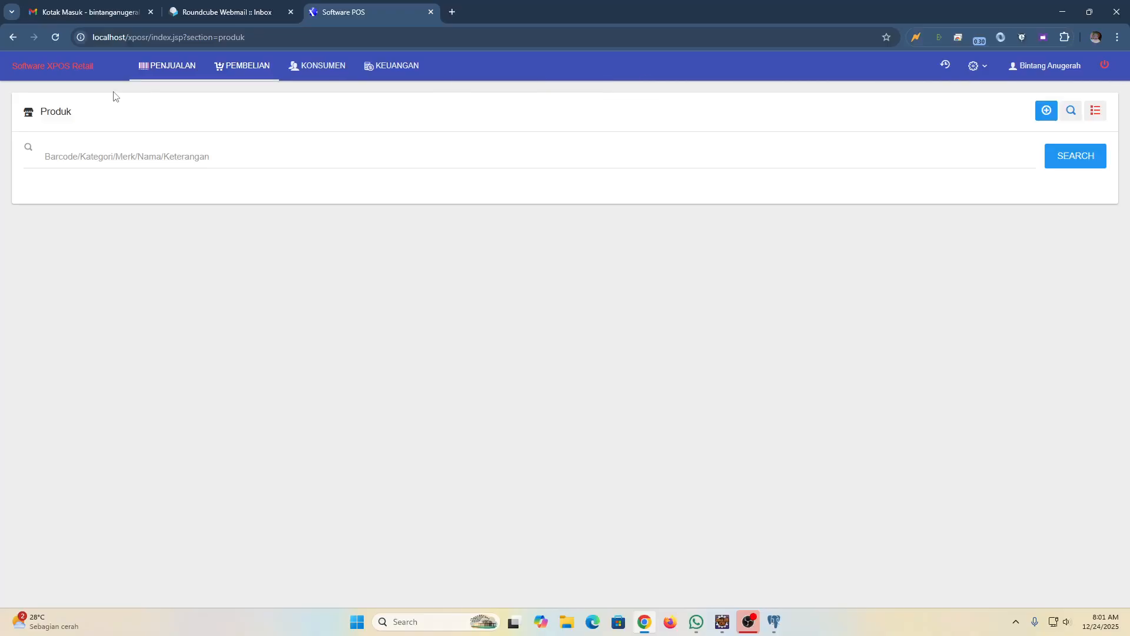
Search the products for "ber", view the details of the PUTRA KEMBAR Beras 5kg product, and return to the search.
click(152, 156)
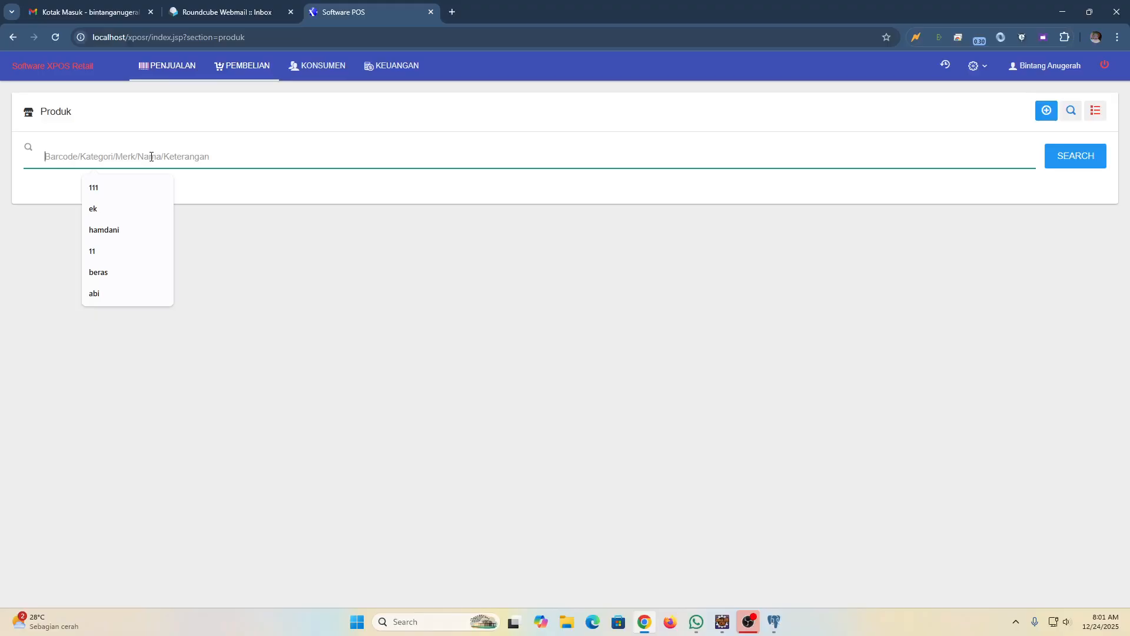
text(ber)
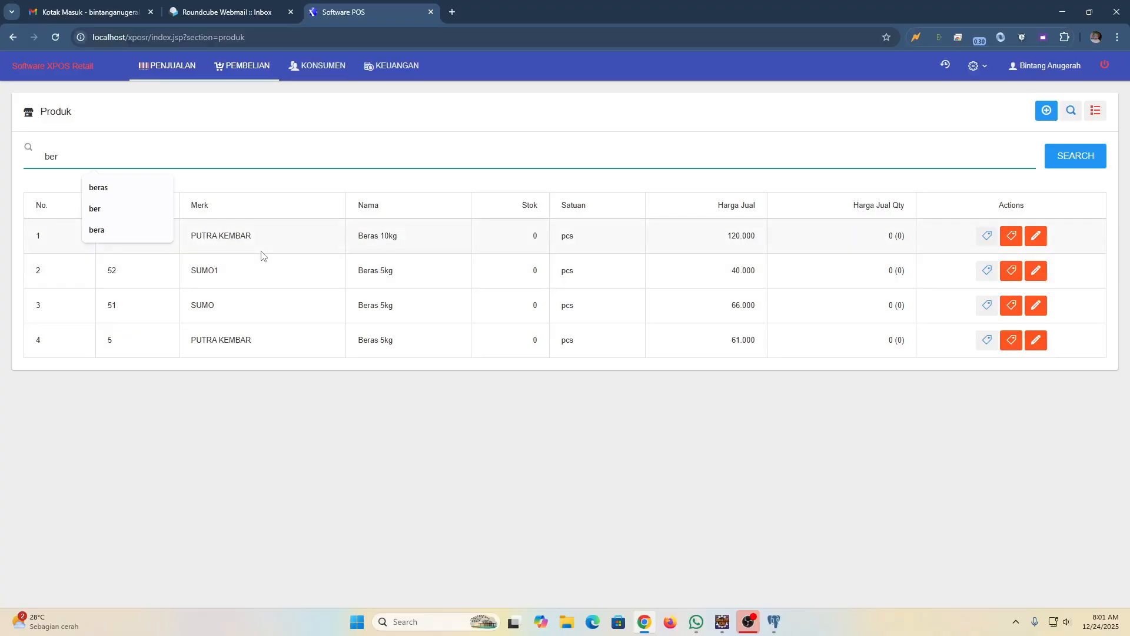
click(181, 225)
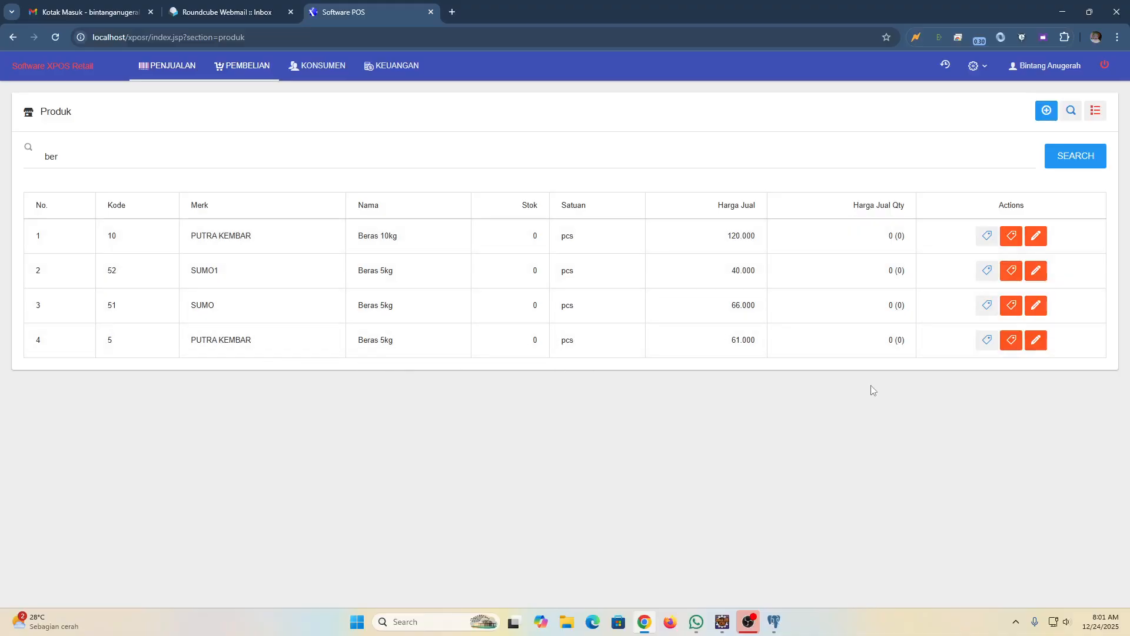
click(1036, 340)
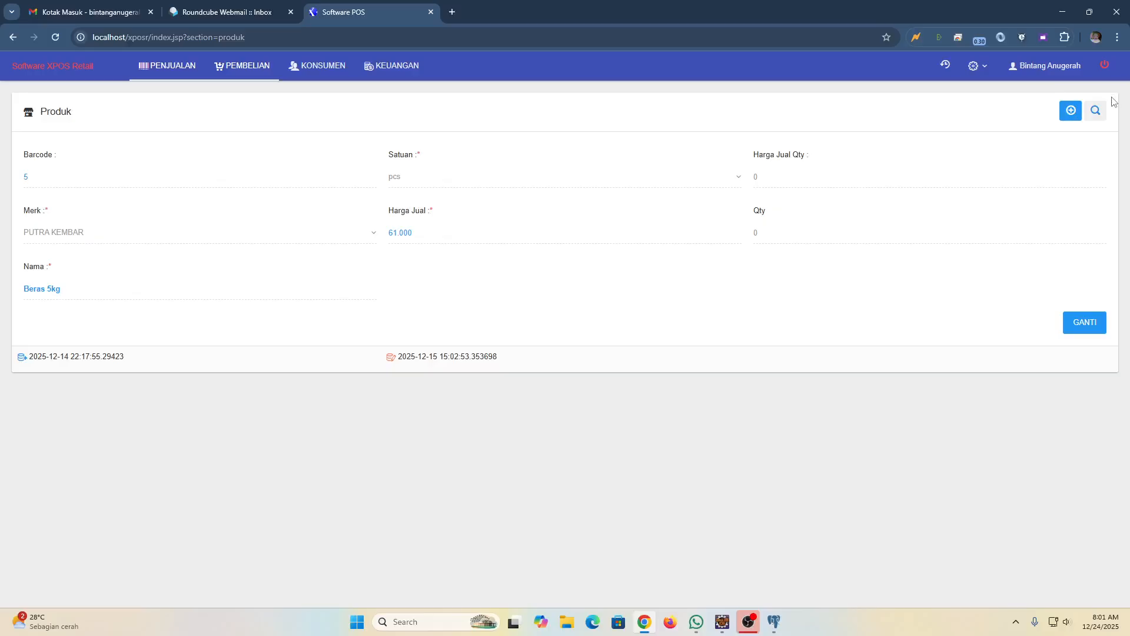
click(1095, 111)
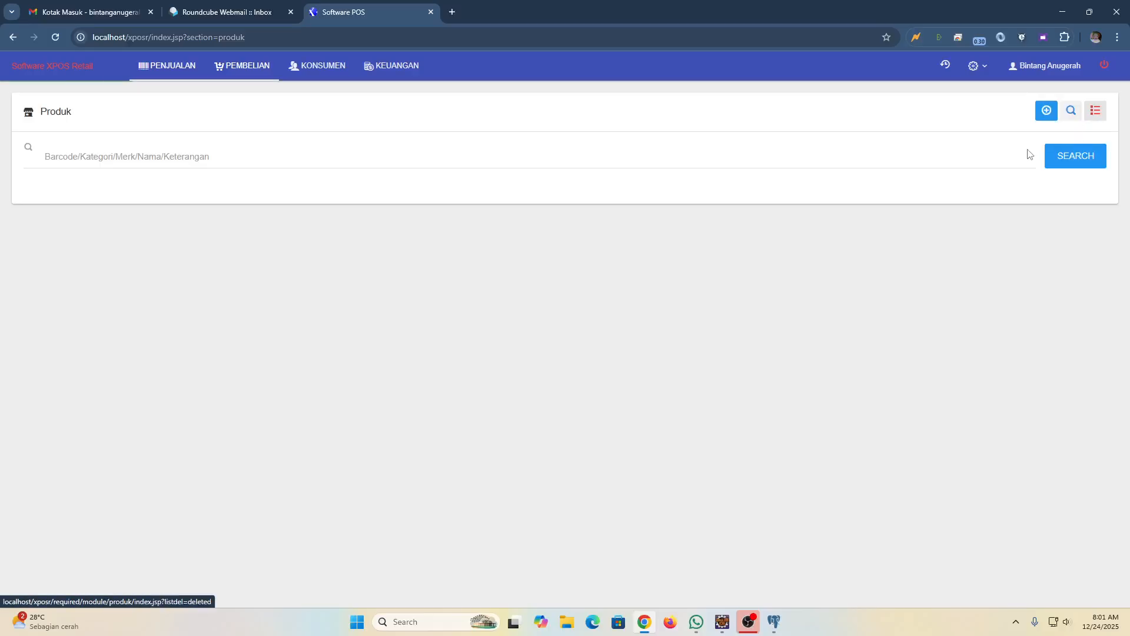
Search the products for "beras" and check the stock and purchase prices of PUTRA KEMBAR Beras 5kg.
click(174, 159)
text(beras)
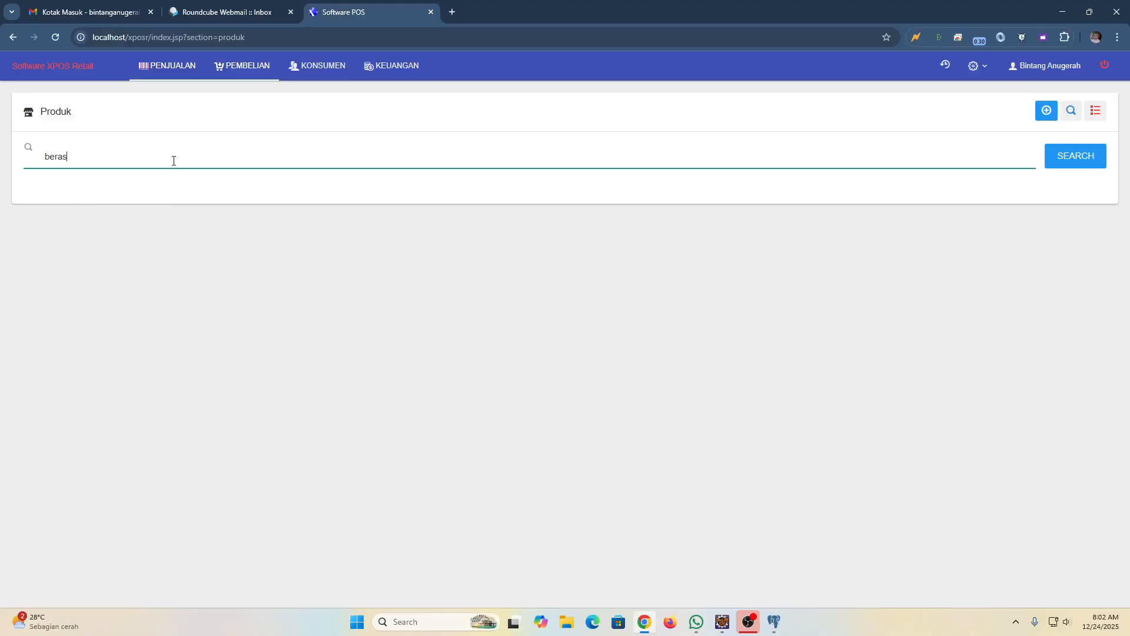
key(Return)
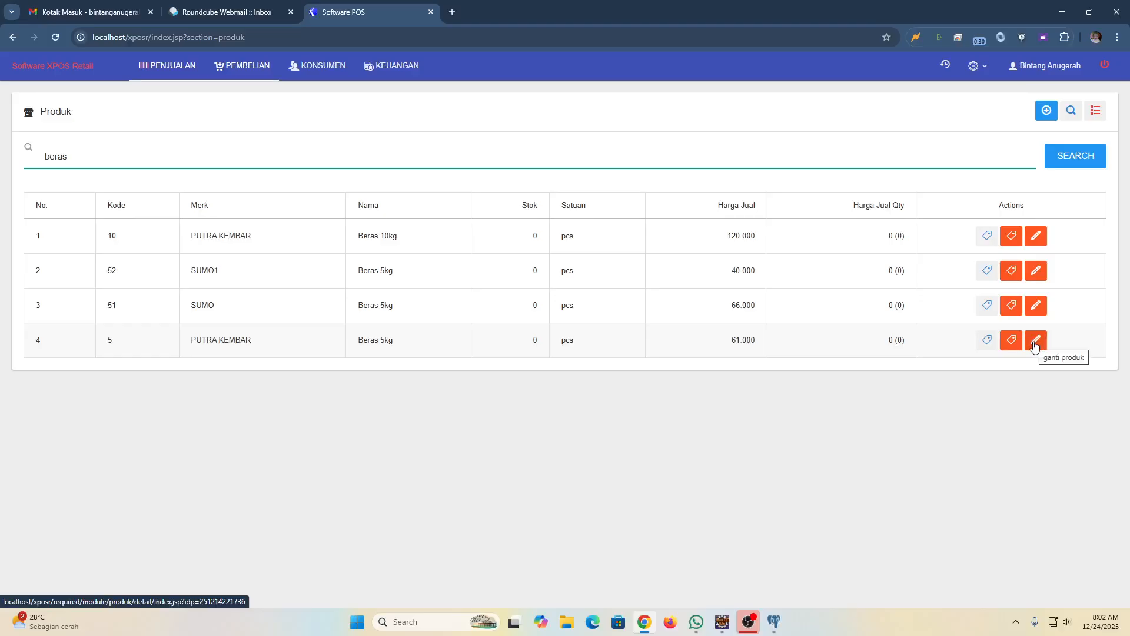
click(988, 344)
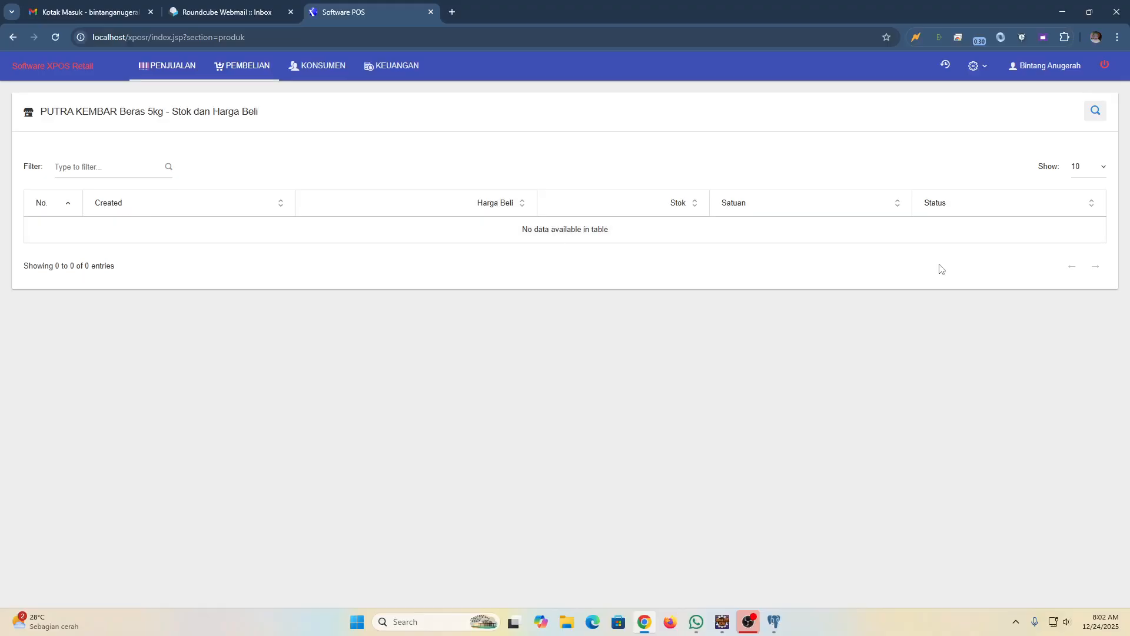
click(1094, 110)
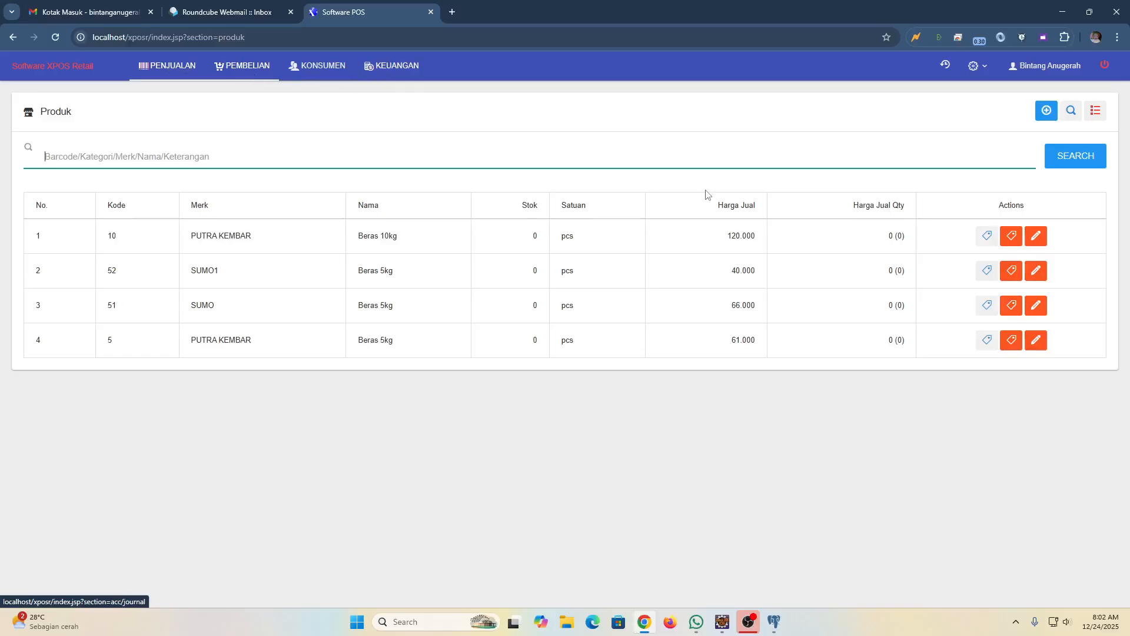
Start a new transaction in the Keuangan journal with category 55 : EKUITAS-MODAL DISETOR and date 12/24/2025.
click(401, 65)
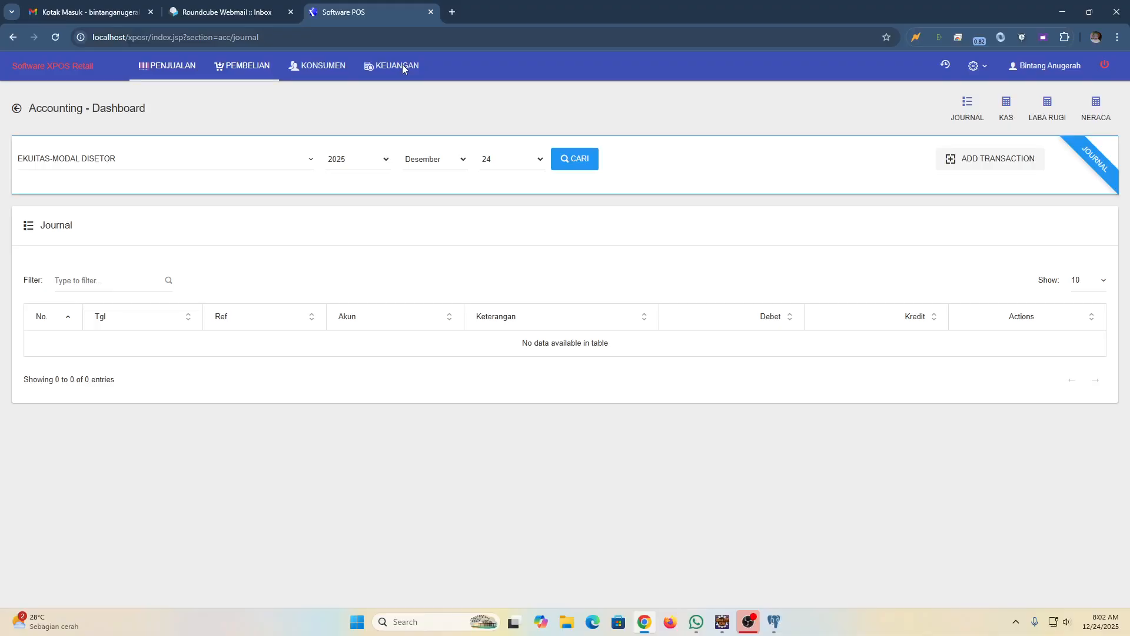
click(989, 165)
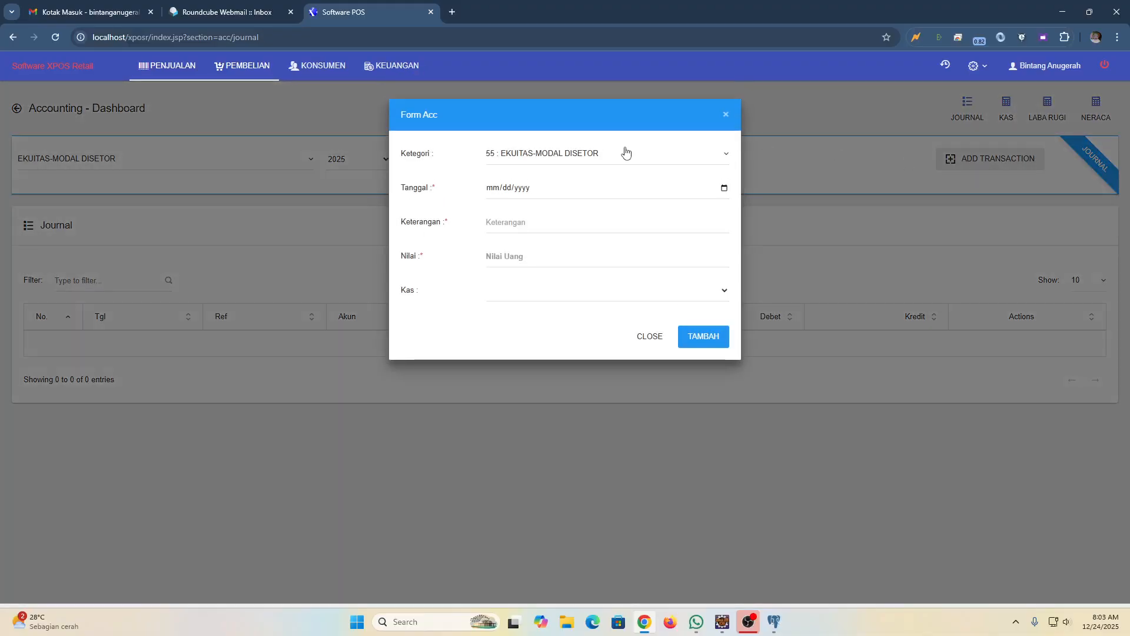
click(625, 153)
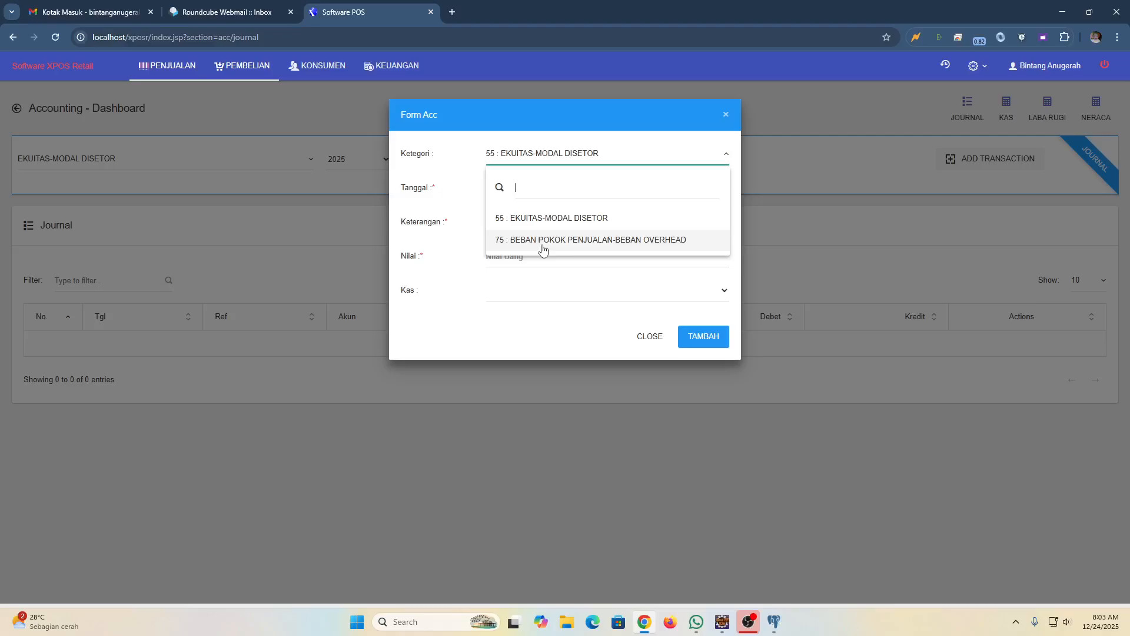
click(576, 213)
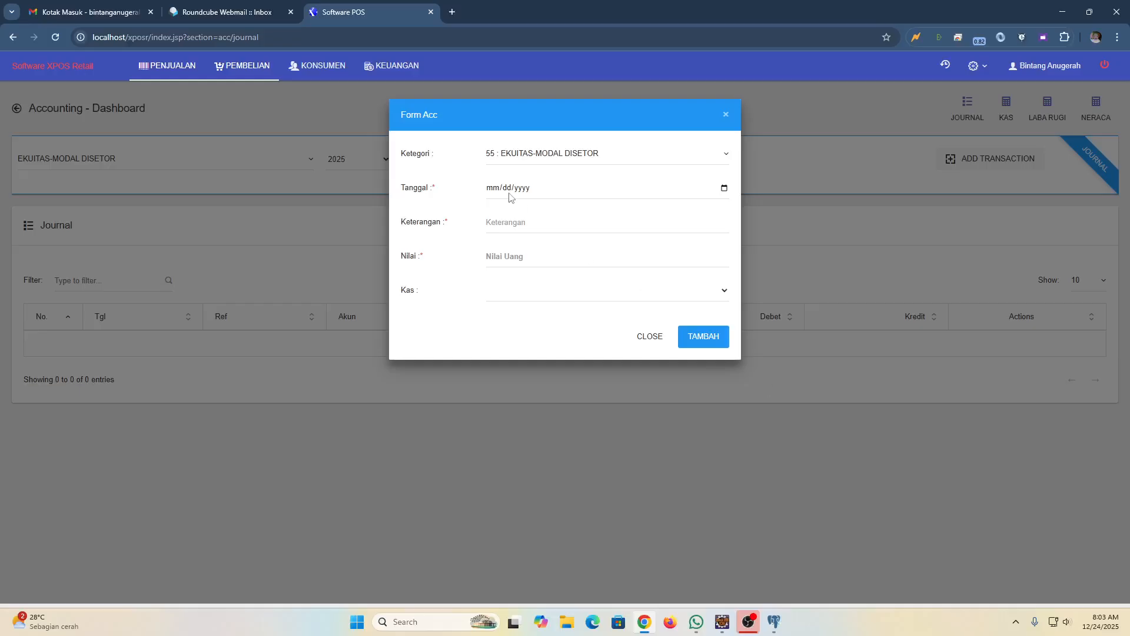
click(724, 188)
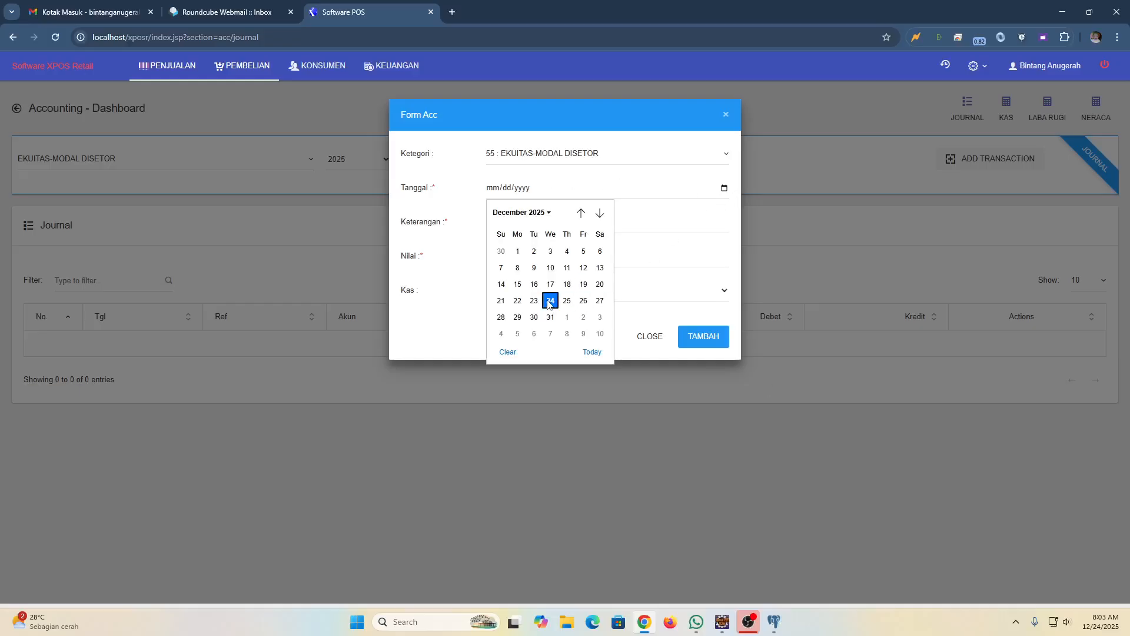
click(548, 301)
Enter "Modal Disetor" as the transaction's description and 1.000.000 as its amount.
click(549, 221)
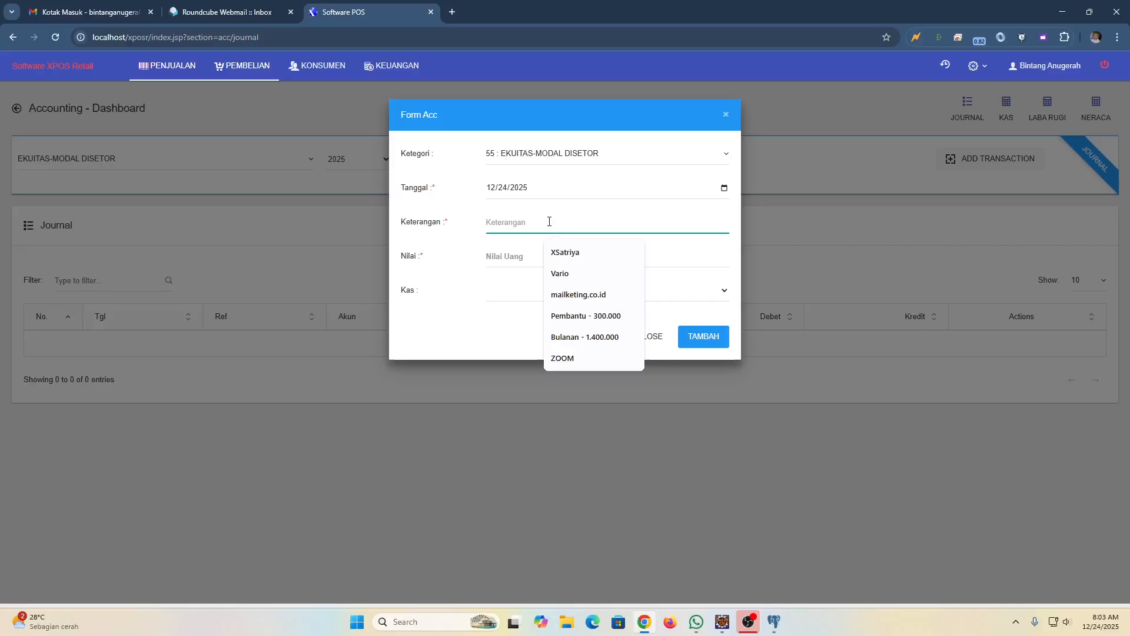
text(M)
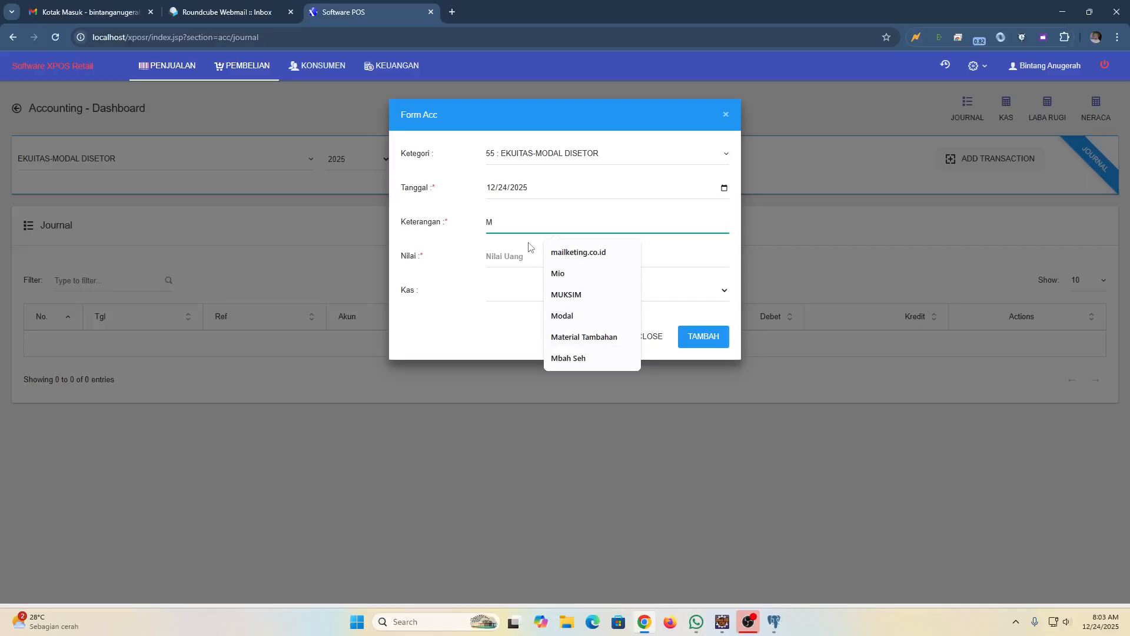
text(odal)
key(Escape)
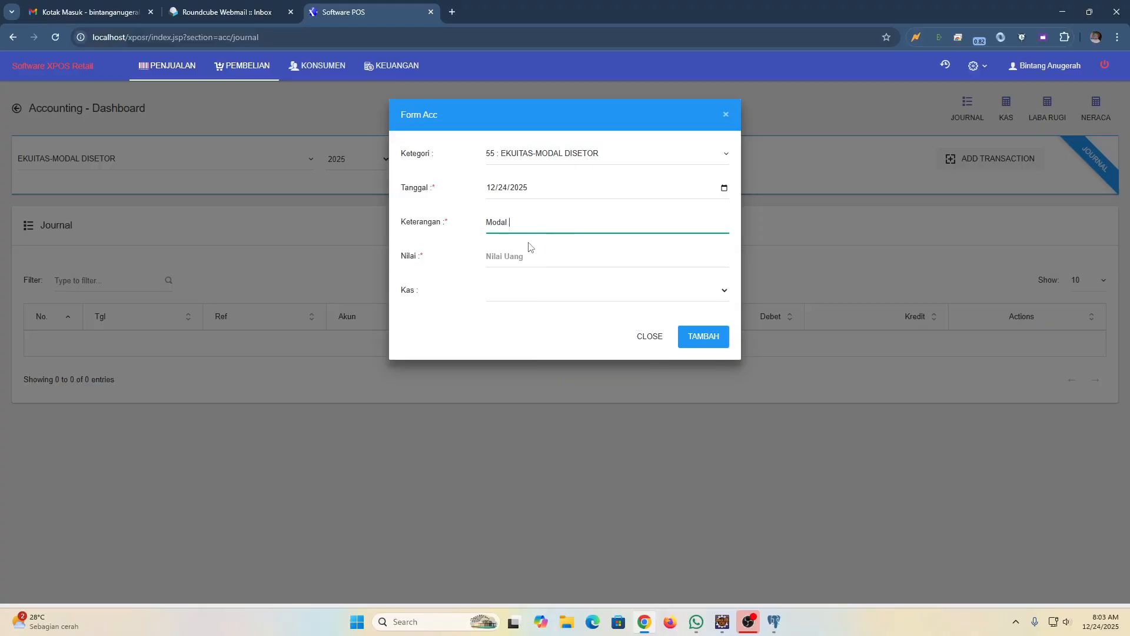
text(Disetor)
click(534, 256)
text(1)
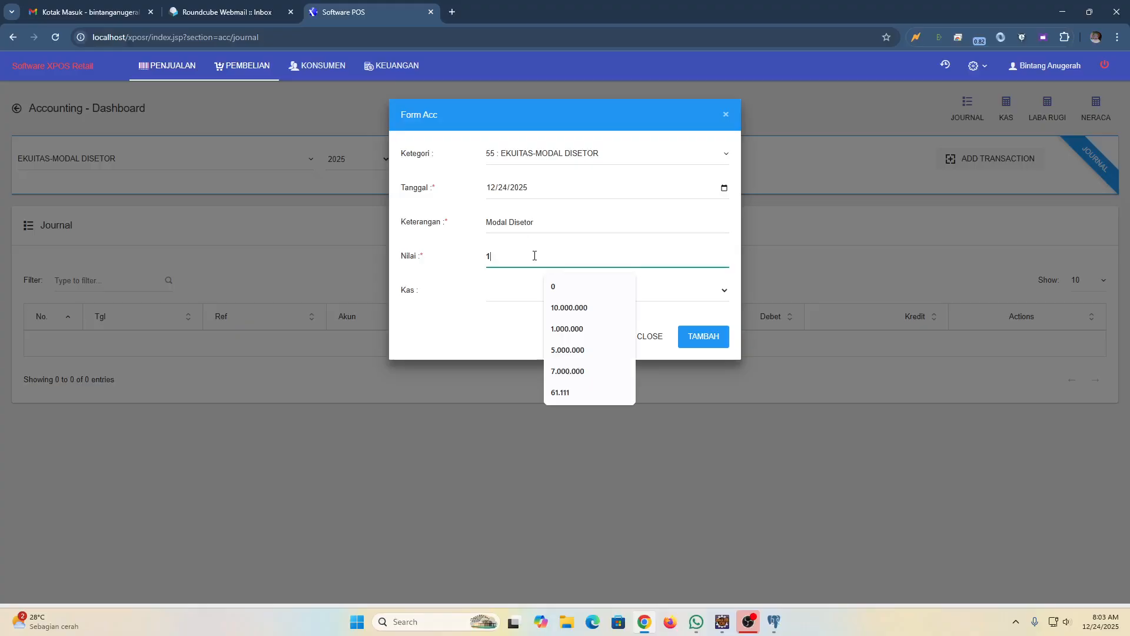
text(.000.000)
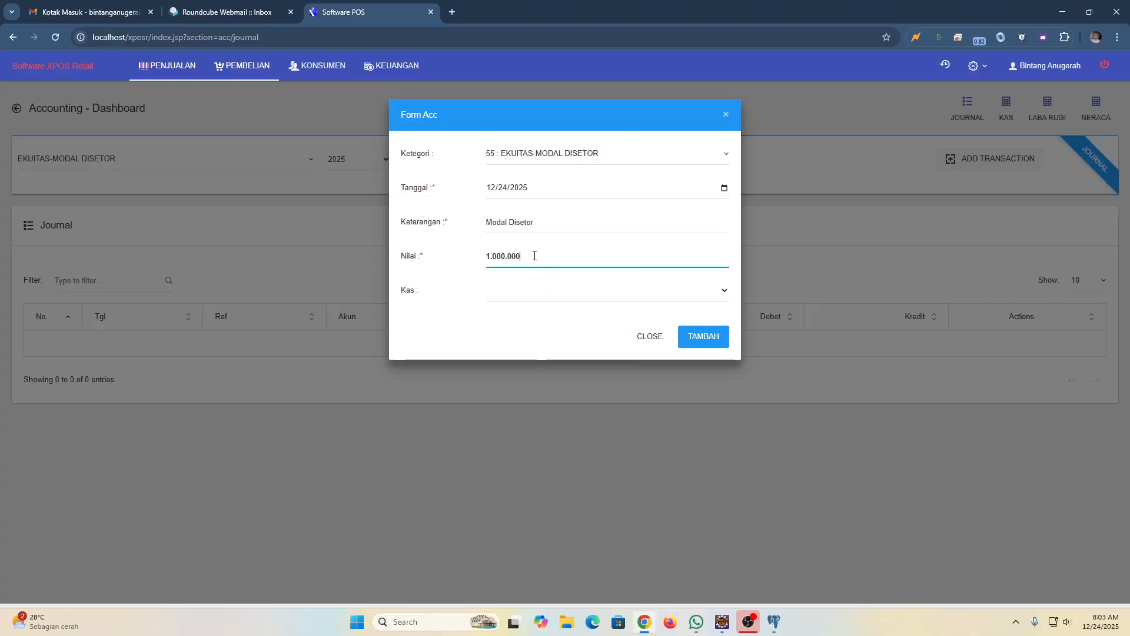
Set the transaction's Kas type to debet-masuk and add it to the journal.
click(537, 293)
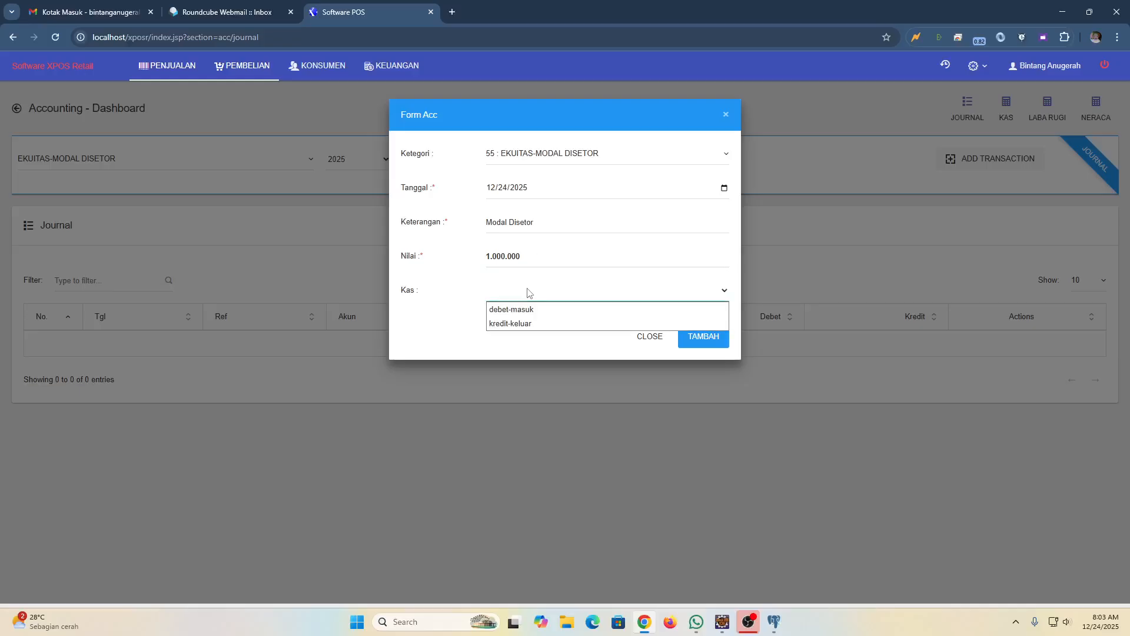
click(503, 312)
click(712, 337)
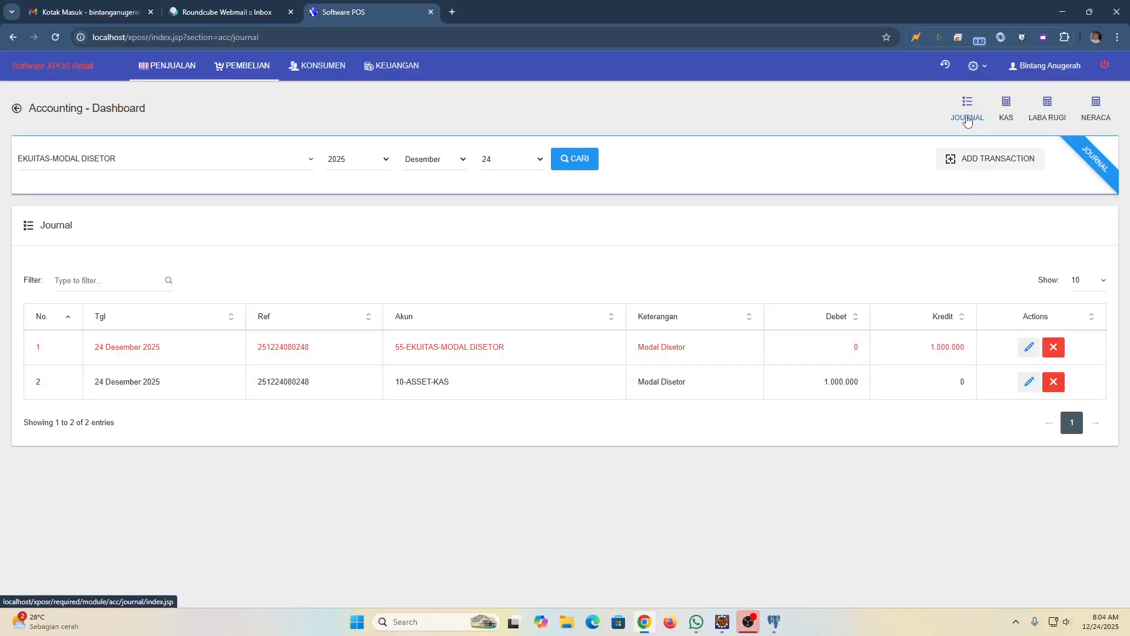
Check the Kas, Laba Rugi and Neraca reports for the recorded capital transaction.
click(1007, 121)
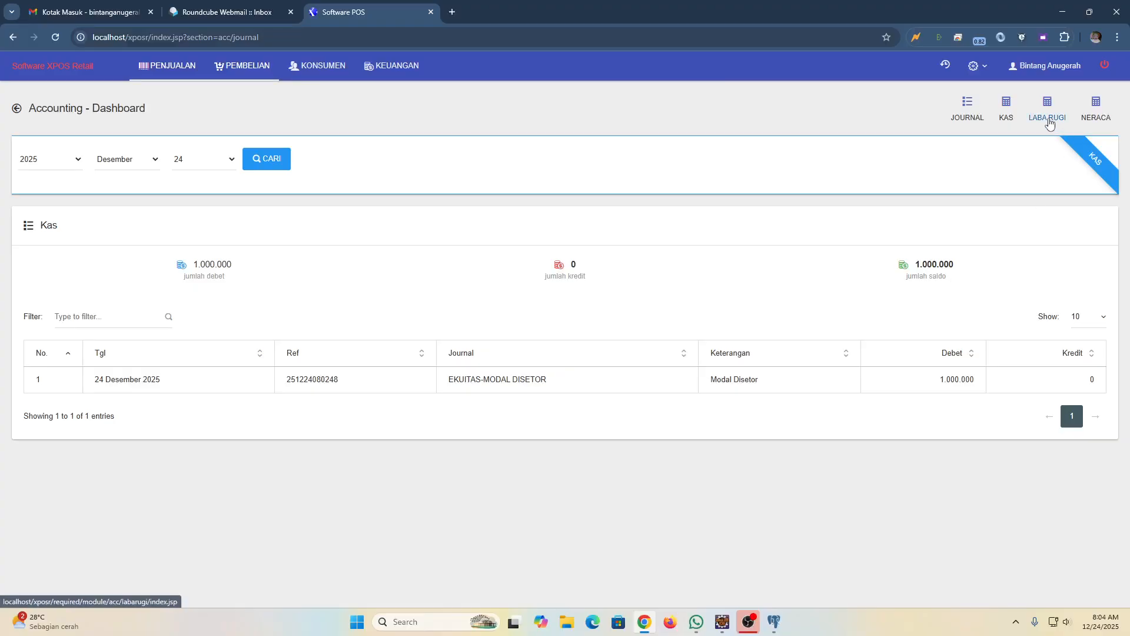
click(1046, 110)
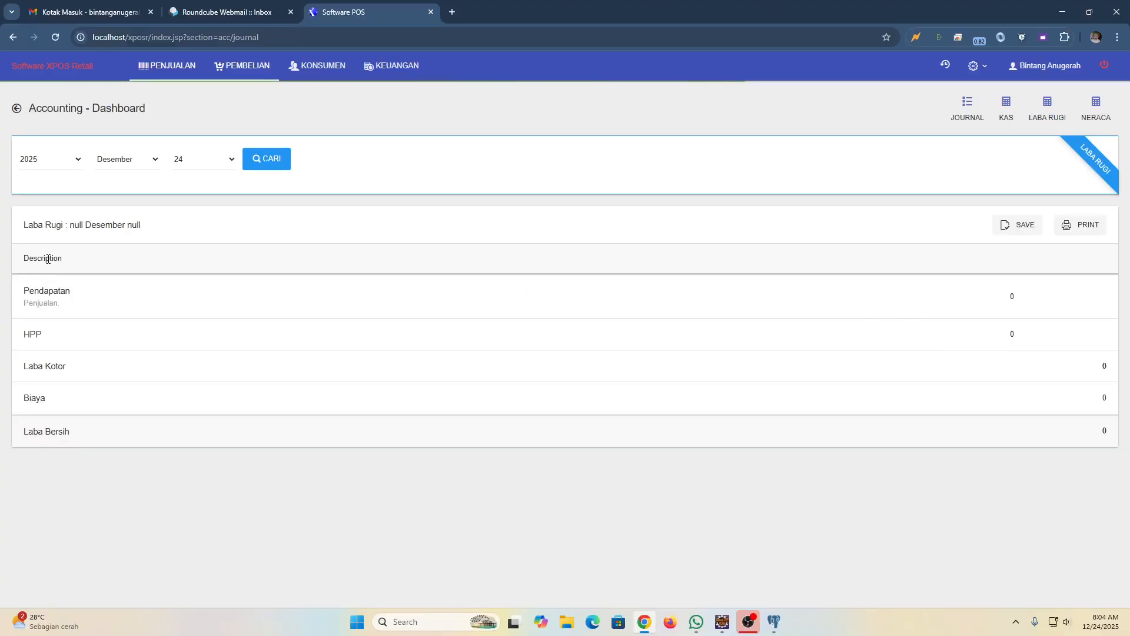
click(1096, 115)
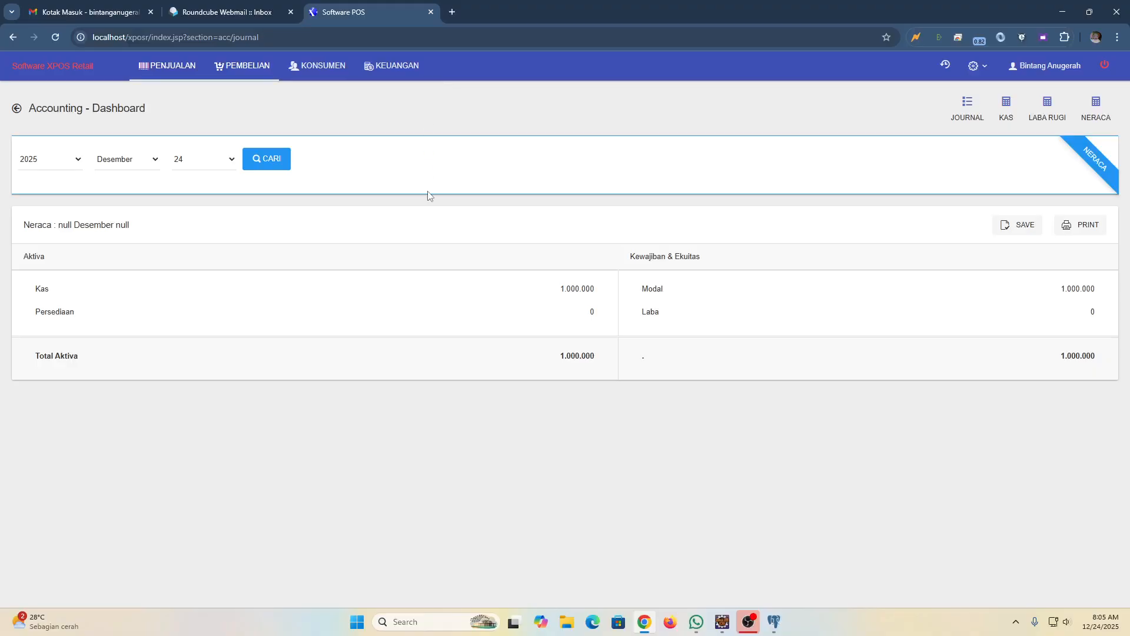
Create a new purchase from supplier SUMBER REJEKI dated 12/24/2025, keeping the generated order number.
click(252, 69)
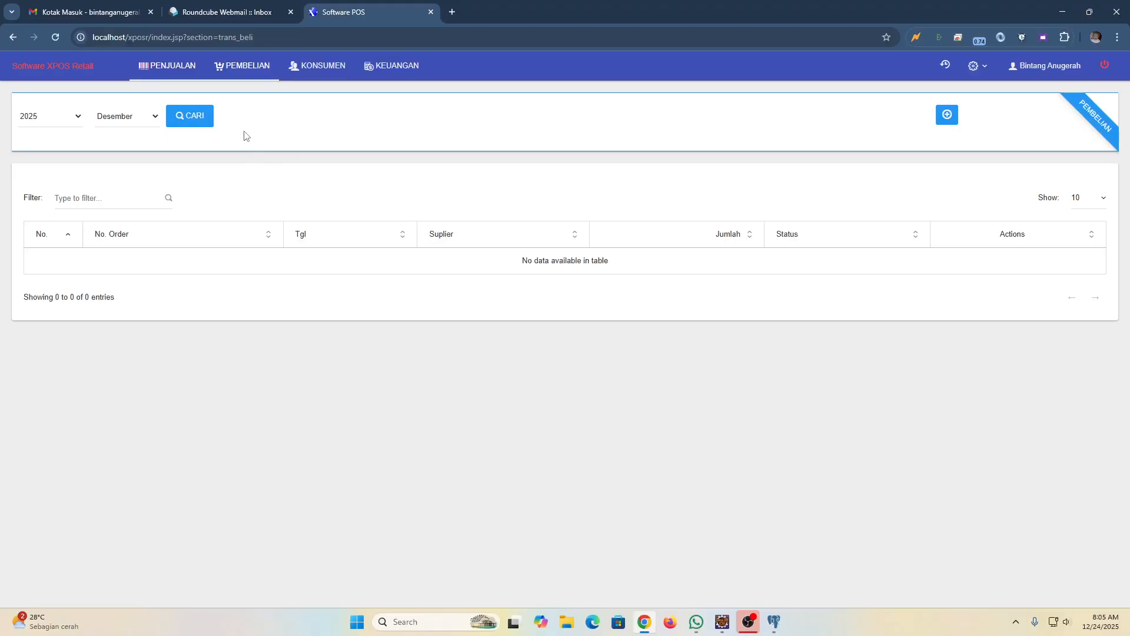
click(949, 120)
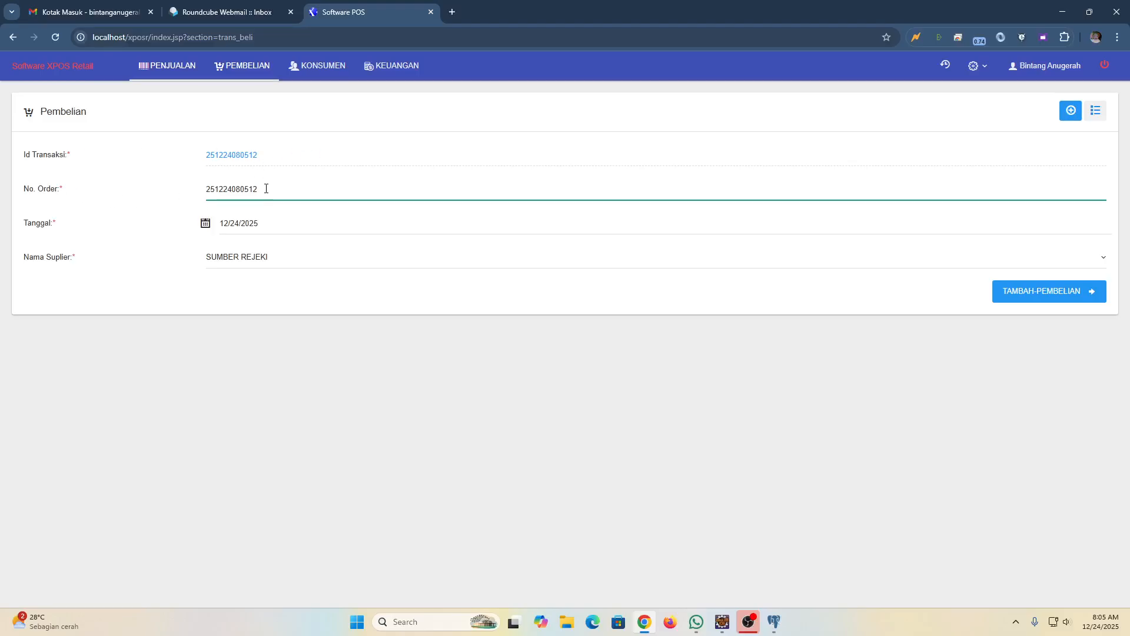
drag(266, 189, 202, 194)
click(278, 262)
click(279, 262)
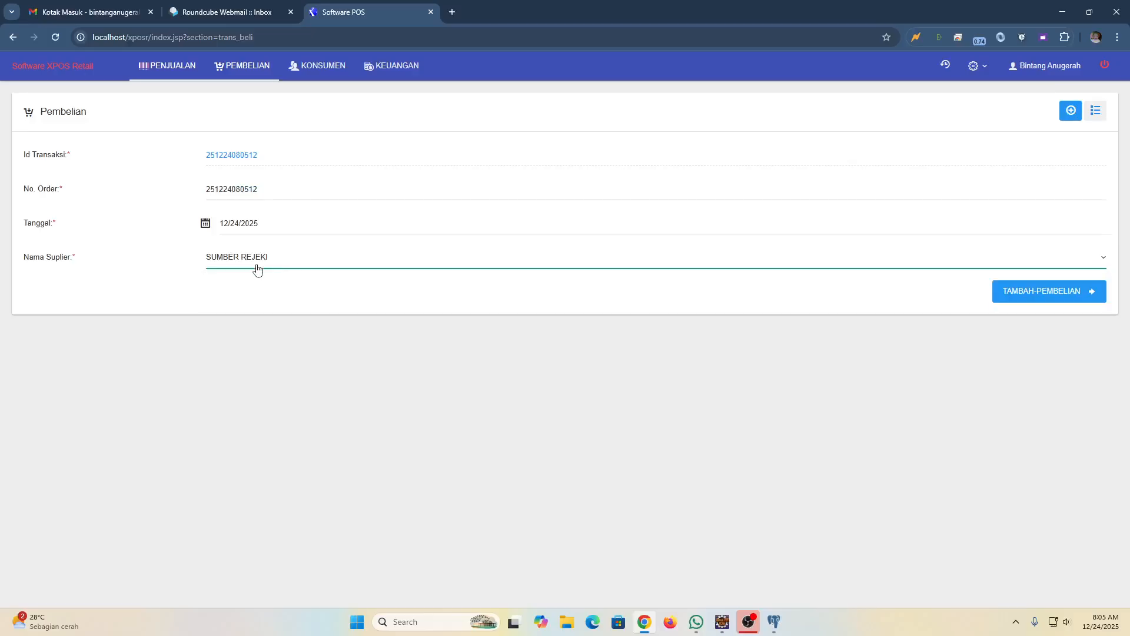
click(1023, 292)
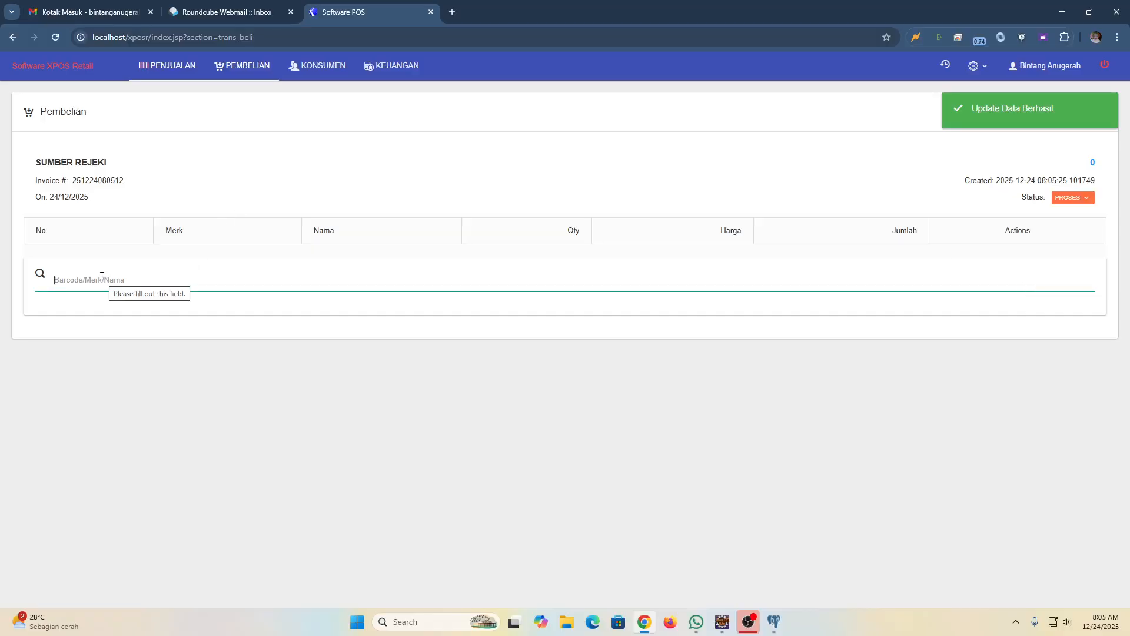
Add PUTRA KEMBAR Beras 5kg to the purchase with quantity 10 and a total price of 600.000.
text(ber)
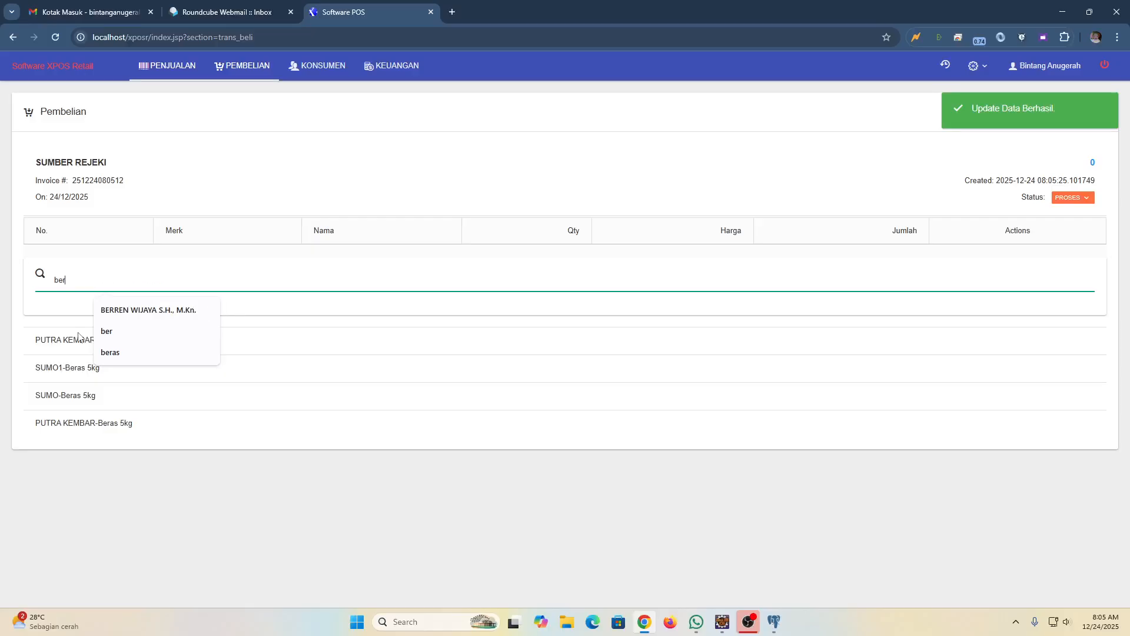
click(90, 424)
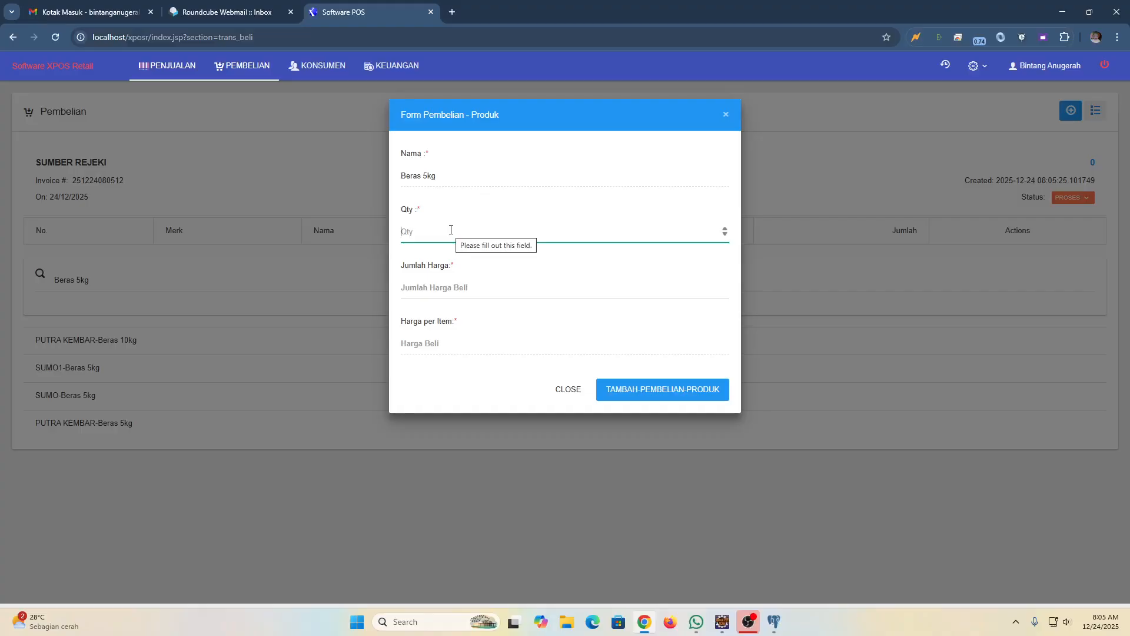
text(10)
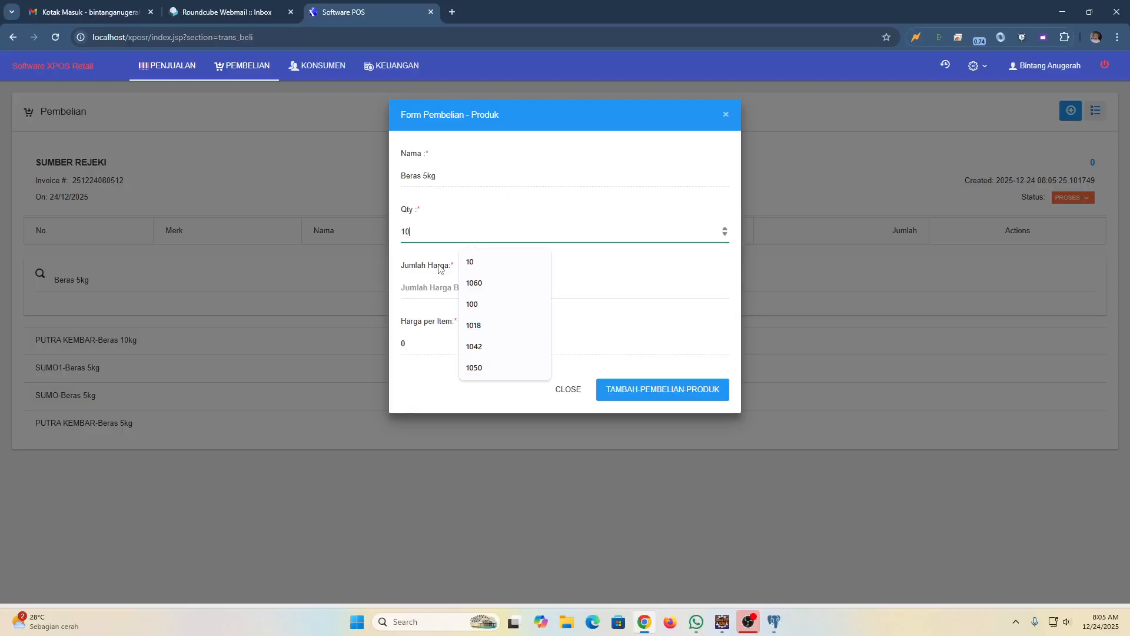
click(429, 289)
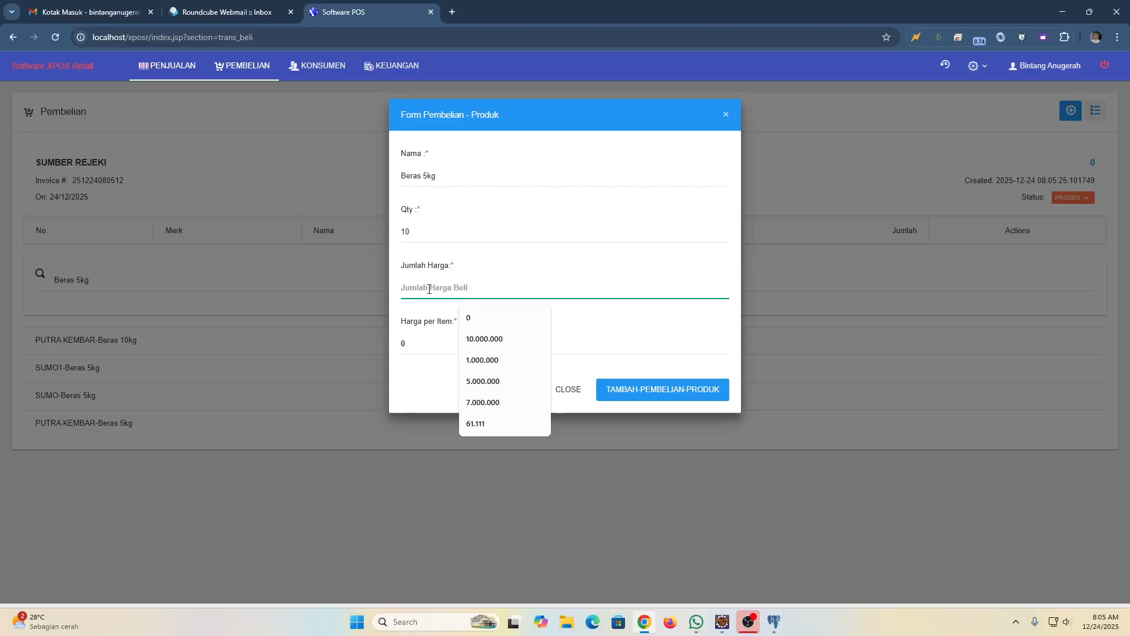
text(6000000)
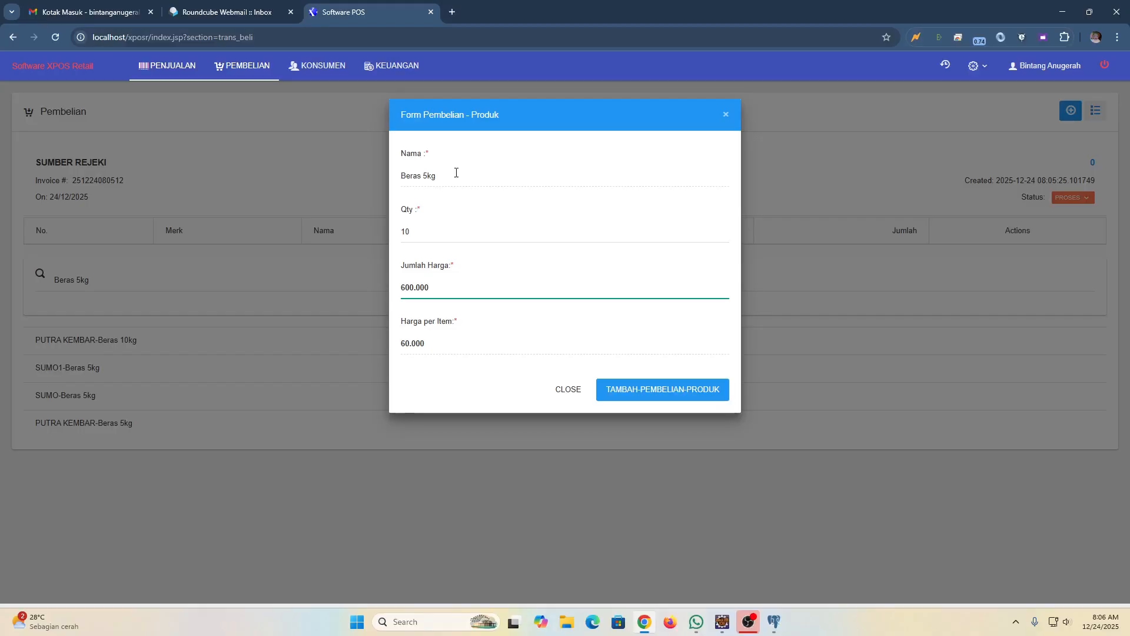
click(665, 396)
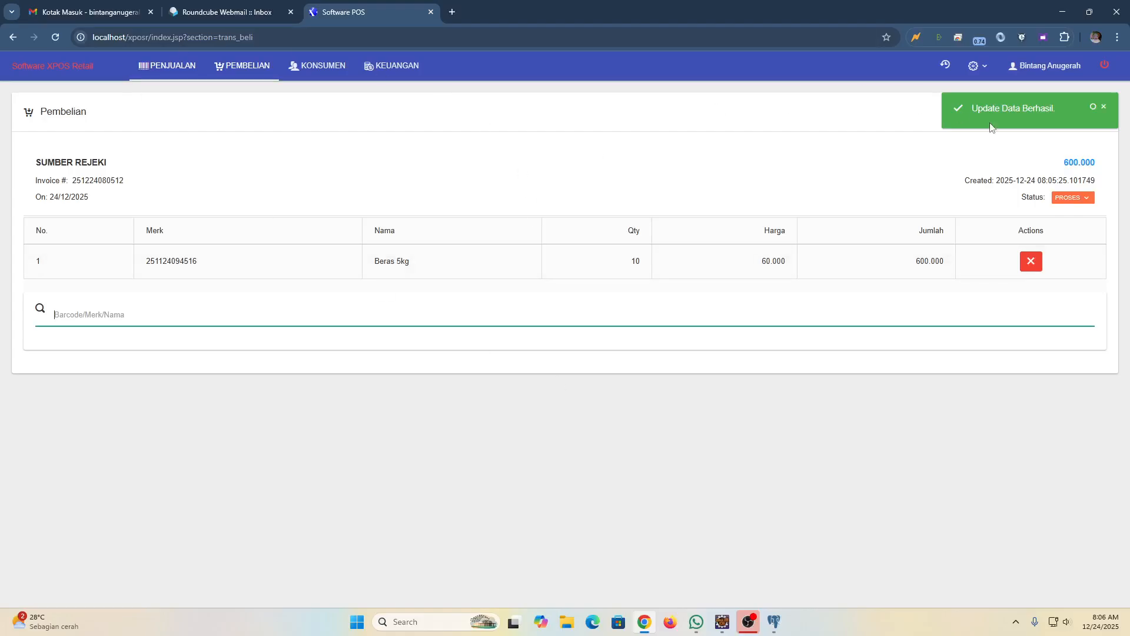
Change the purchase's status to selesai and confirm the change.
click(1077, 200)
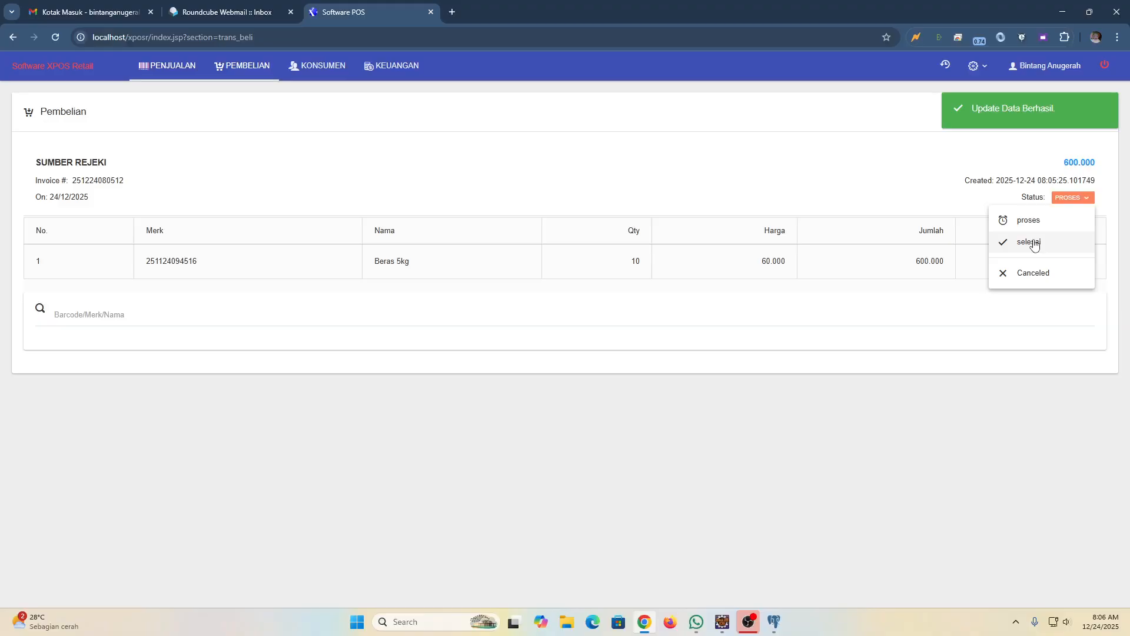
click(1030, 242)
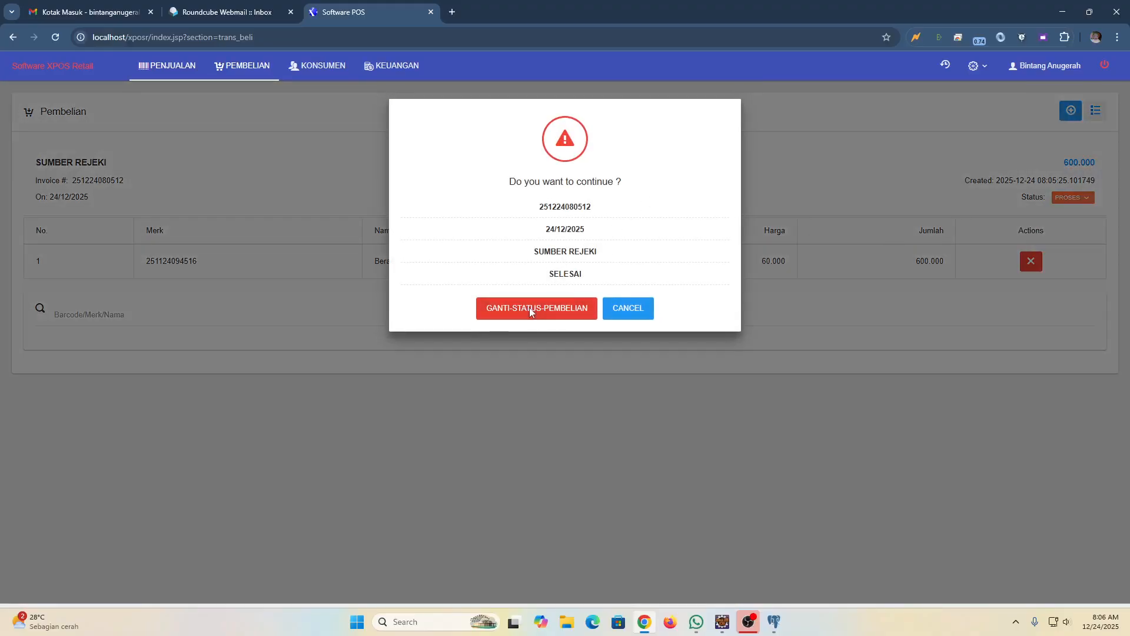
click(529, 309)
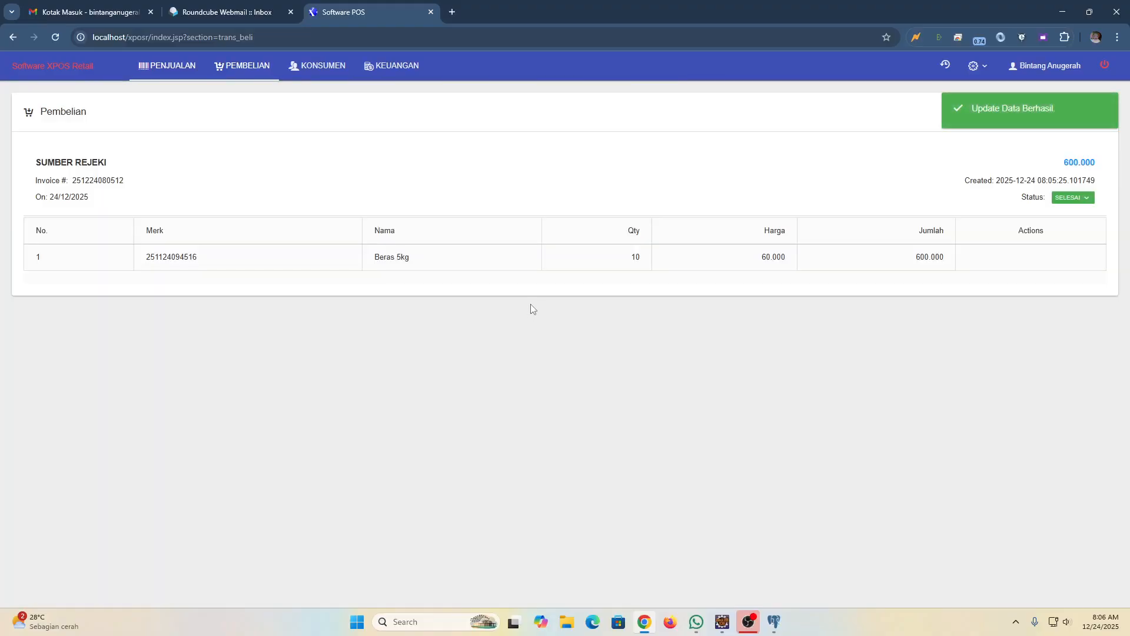
Search the product list for "ber" and view the stock and purchase price details of PUTRA KEMBAR Beras 5kg.
click(975, 66)
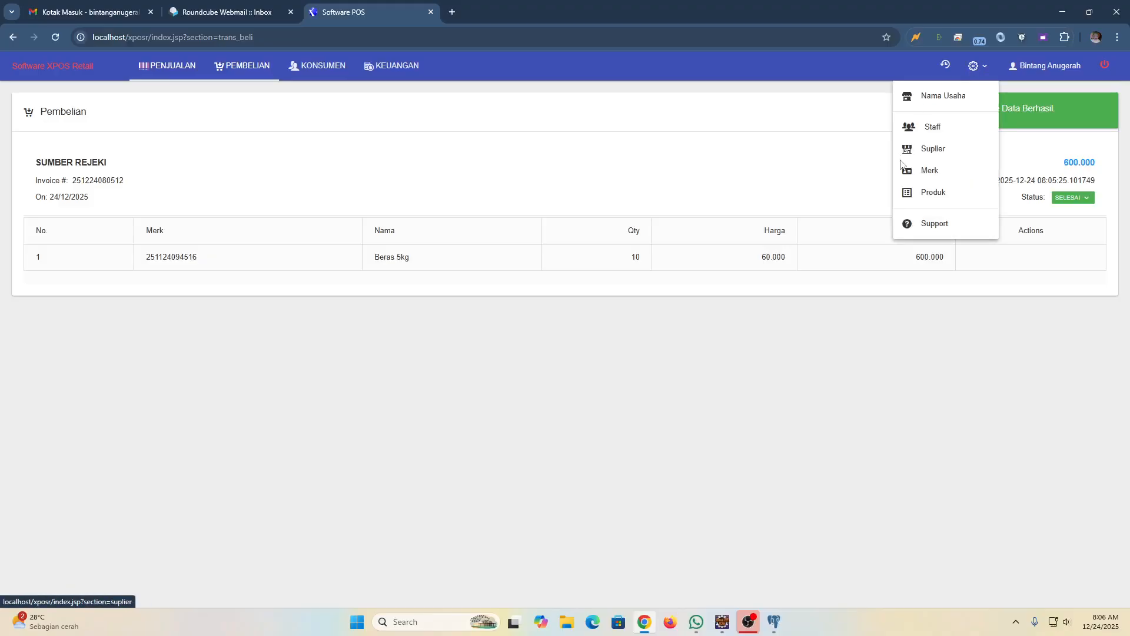
click(935, 193)
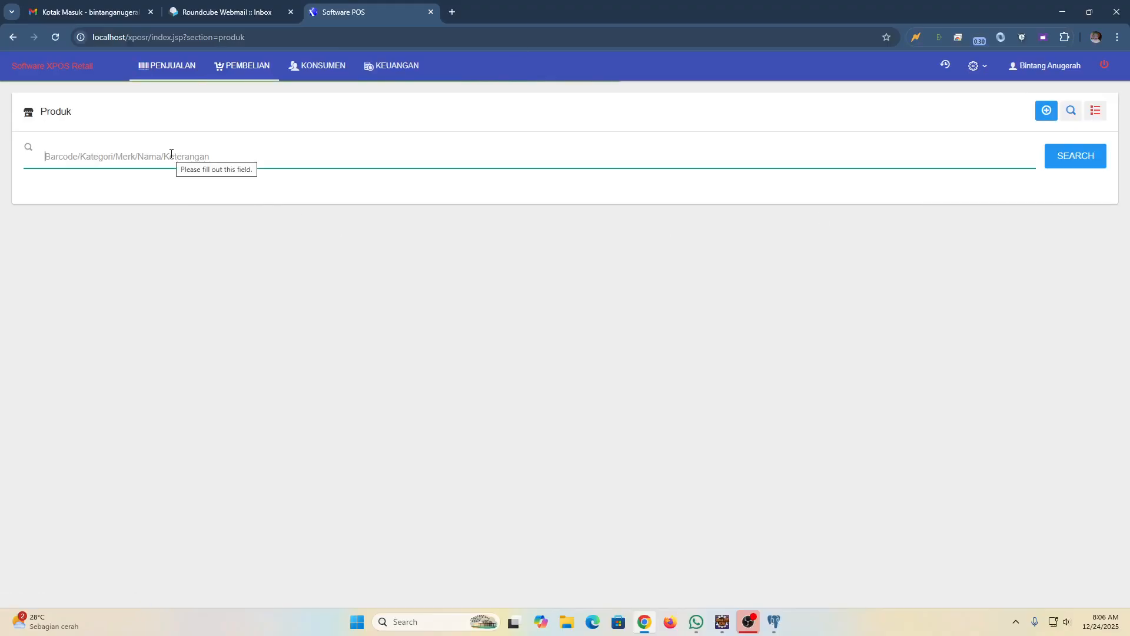
text(ber)
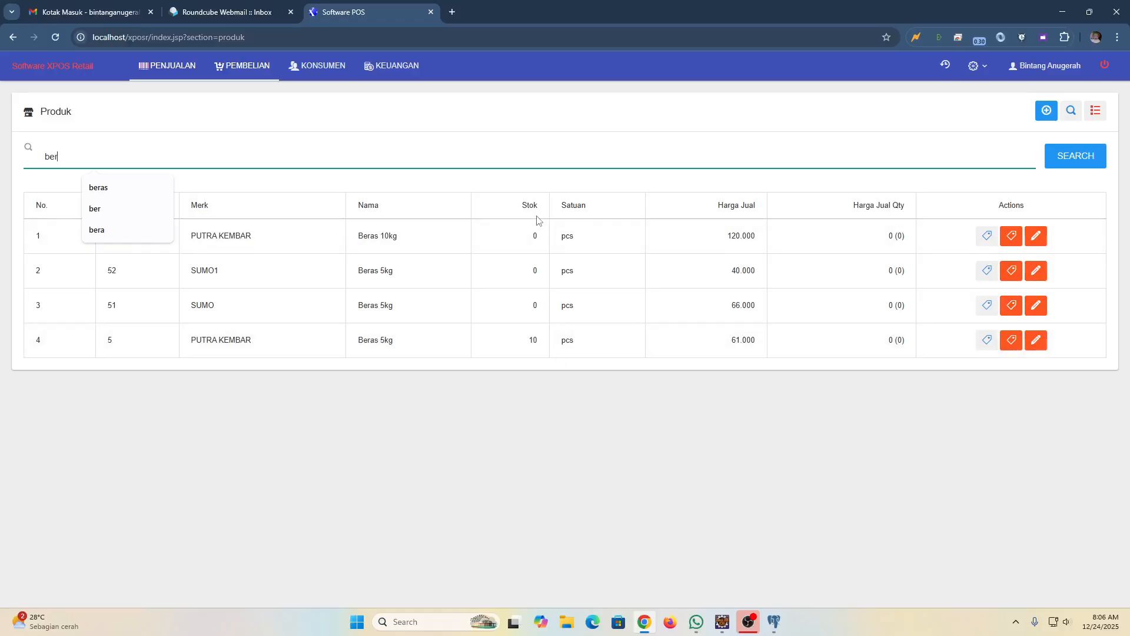
drag(529, 351, 538, 348)
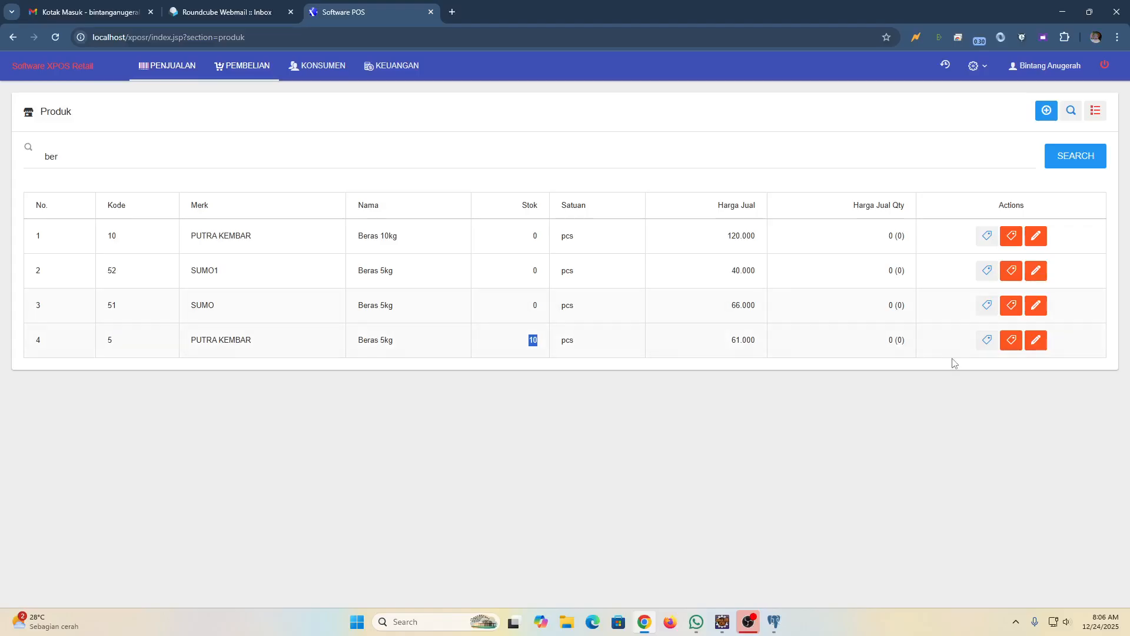
click(988, 347)
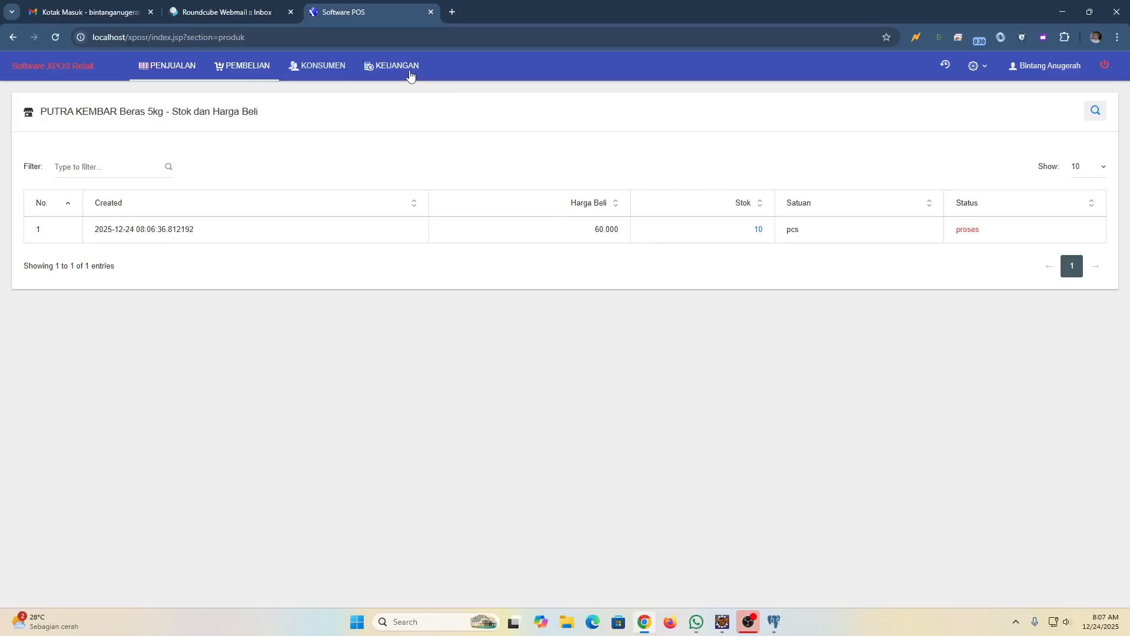
Filter the Keuangan journal by the ASSET-PERSEDIAAN account for 24 Desember 2025 to review the purchase entries.
click(400, 70)
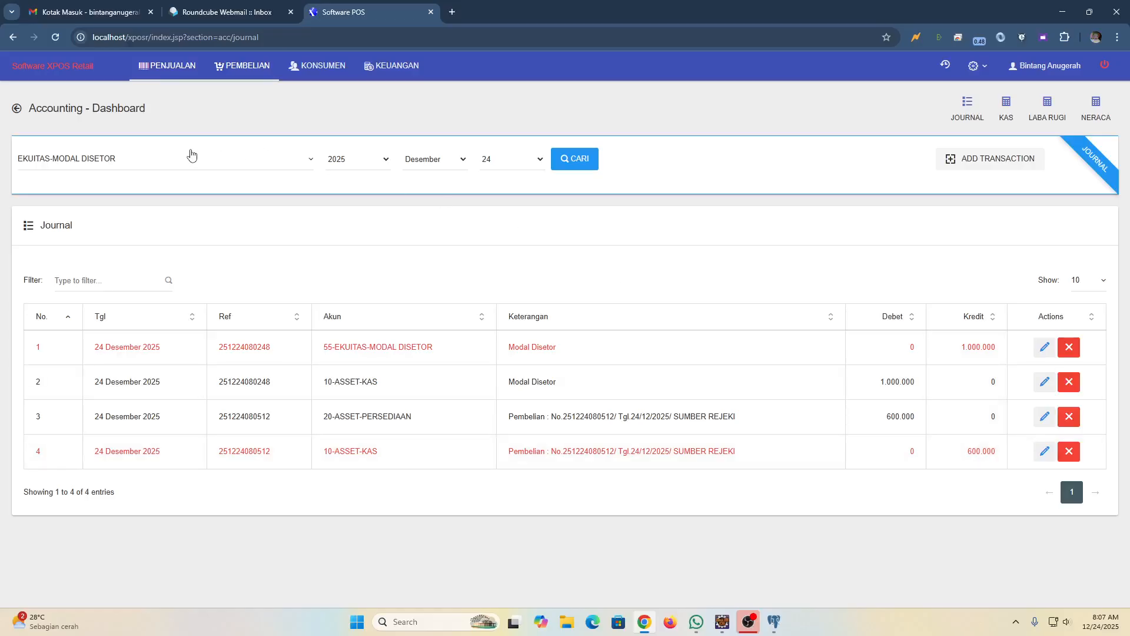
click(145, 158)
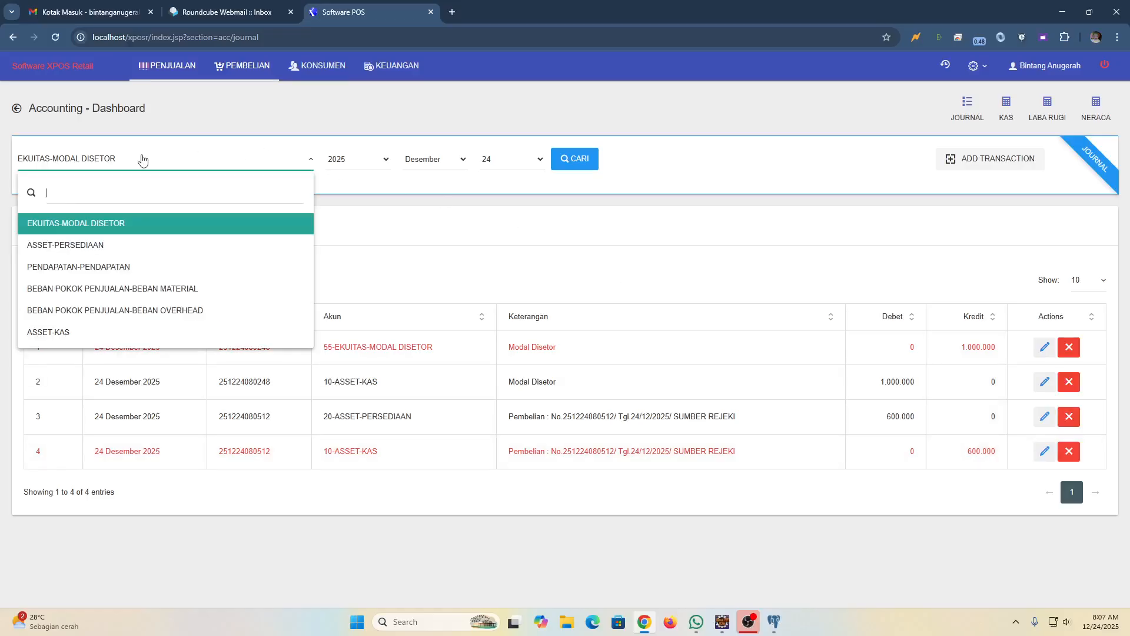
click(70, 246)
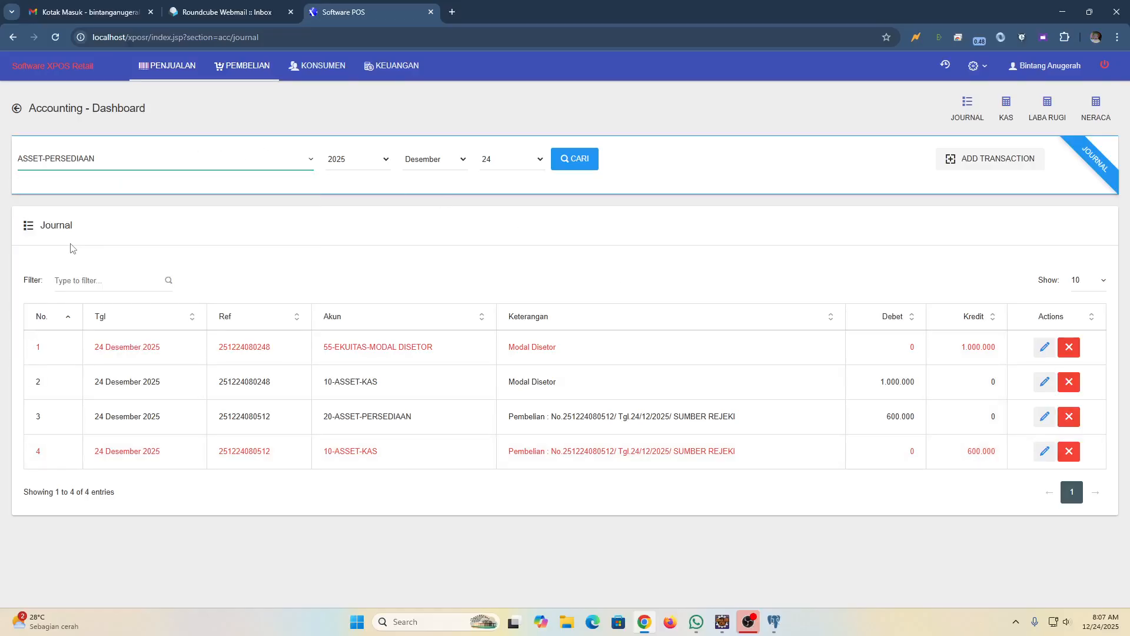
click(584, 164)
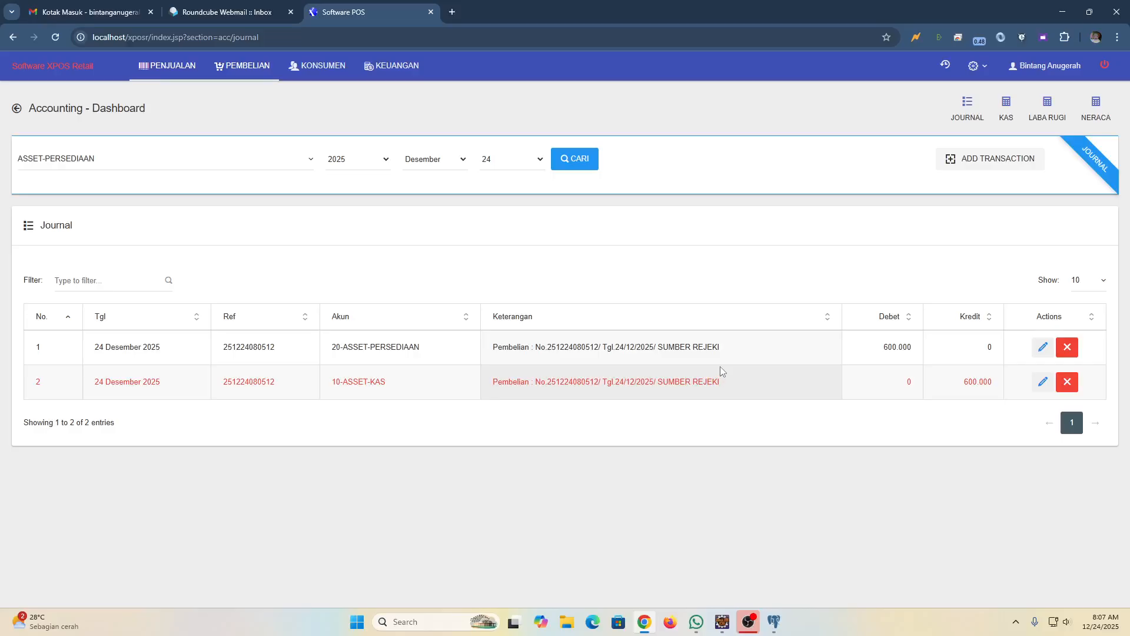
Check how the rice purchase is reflected in the Kas, Laba Rugi and Neraca reports.
click(1005, 116)
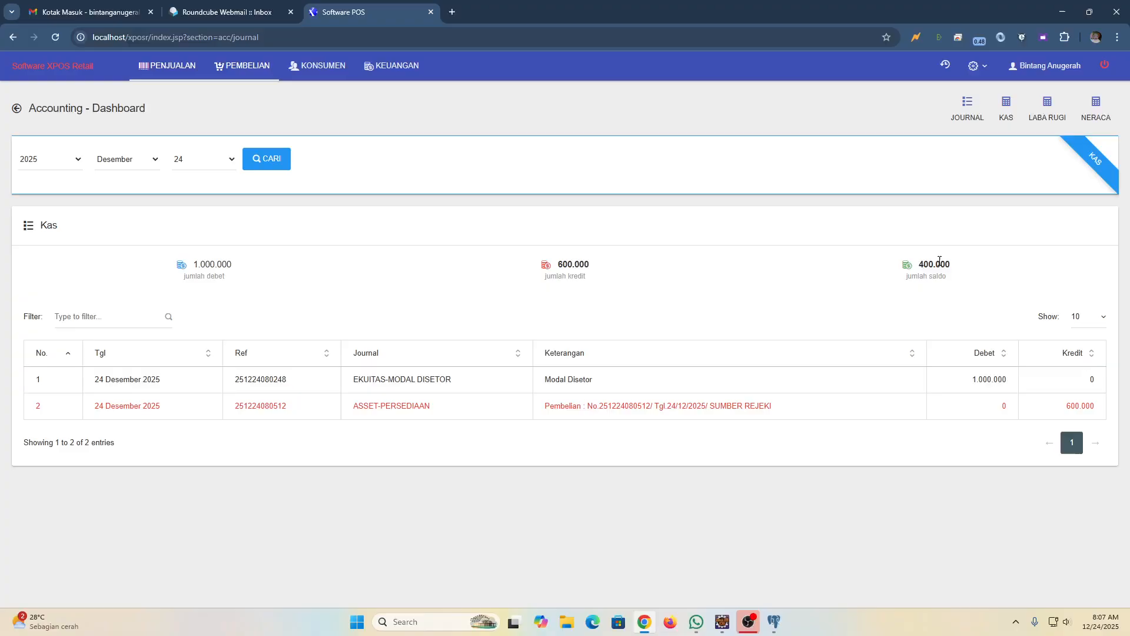
click(1046, 114)
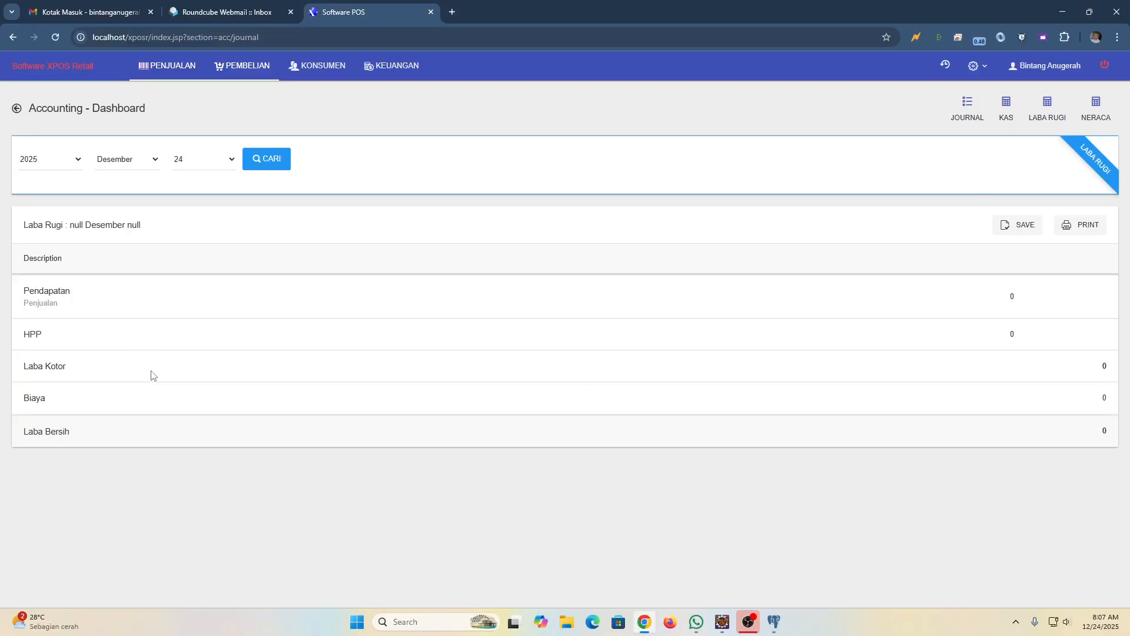
click(1091, 122)
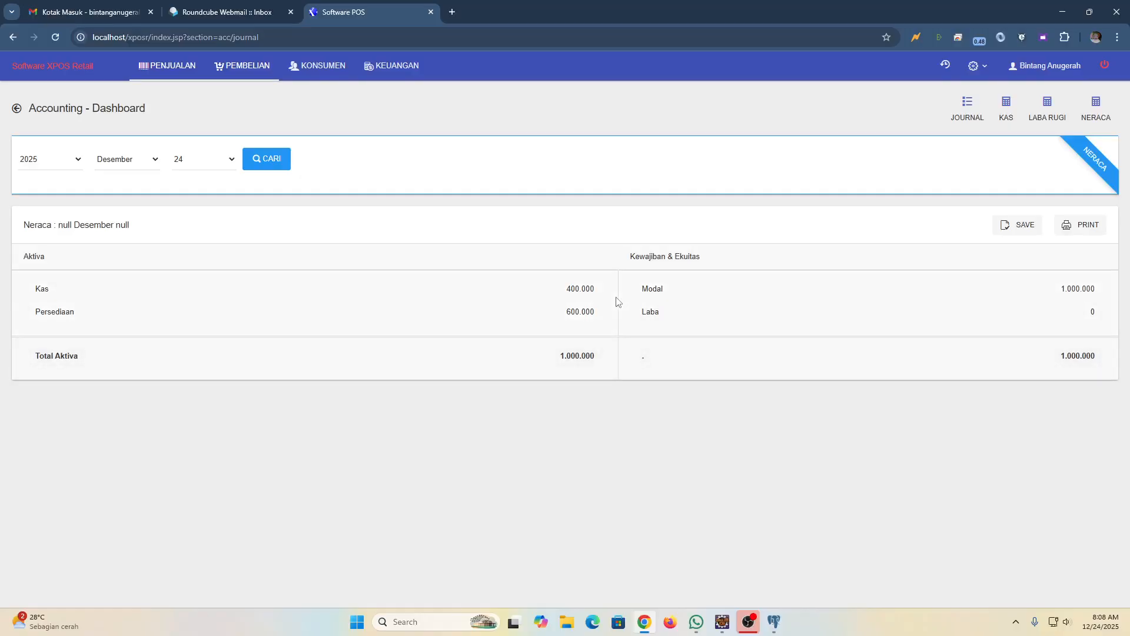
Start a new sale, search for "ber" and add PUTRA KEMBAR Beras 5kg to the invoice.
click(176, 70)
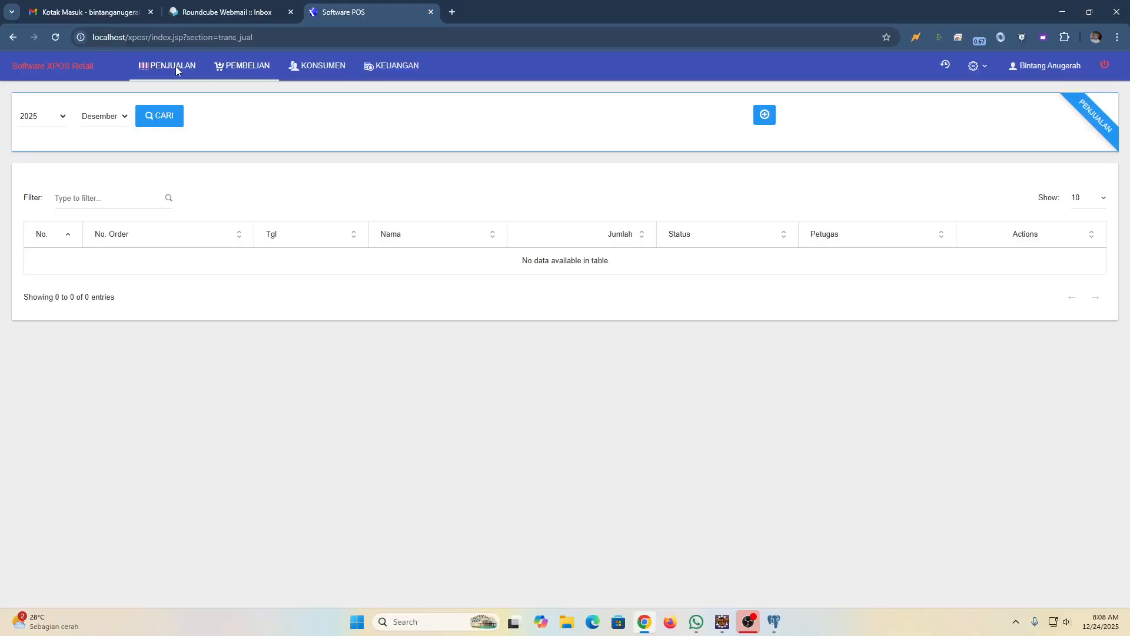
click(764, 117)
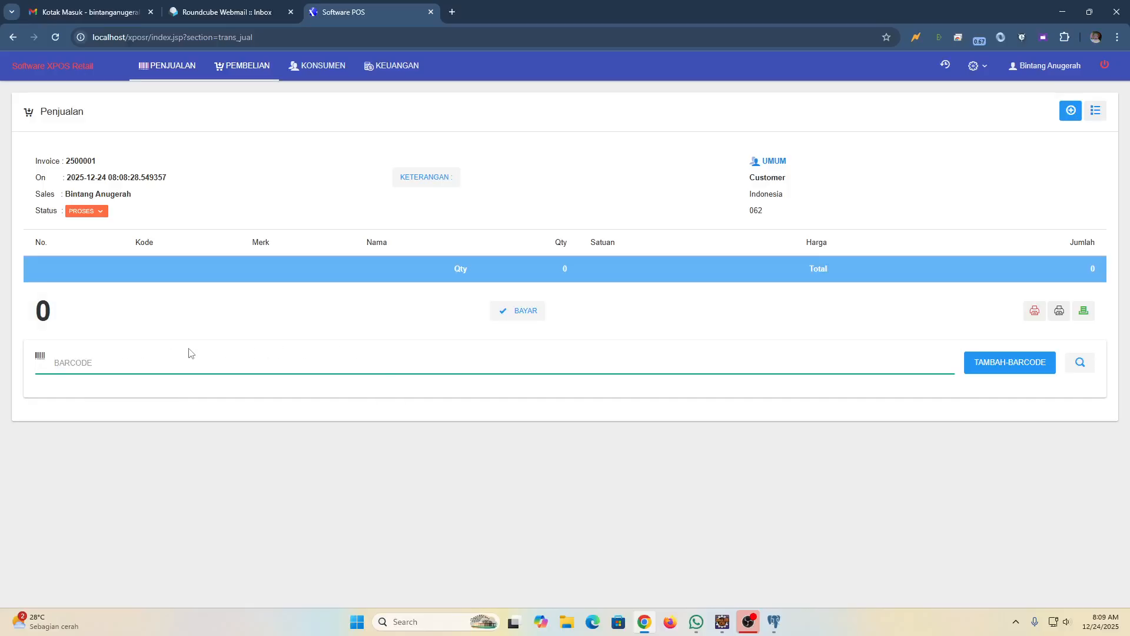
click(1080, 364)
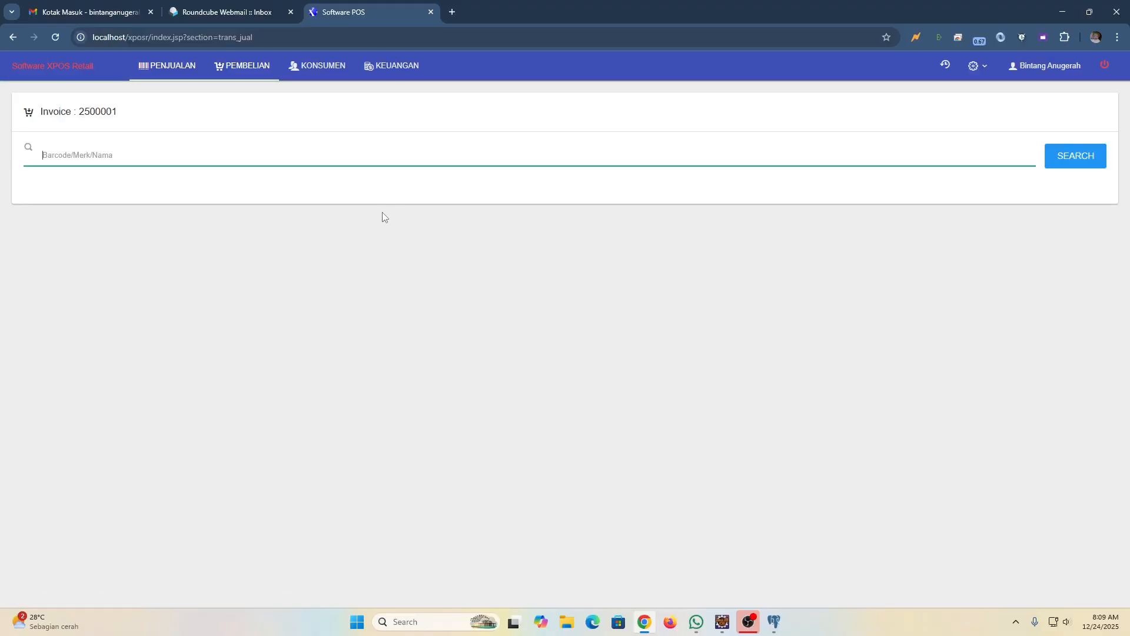
text(ber)
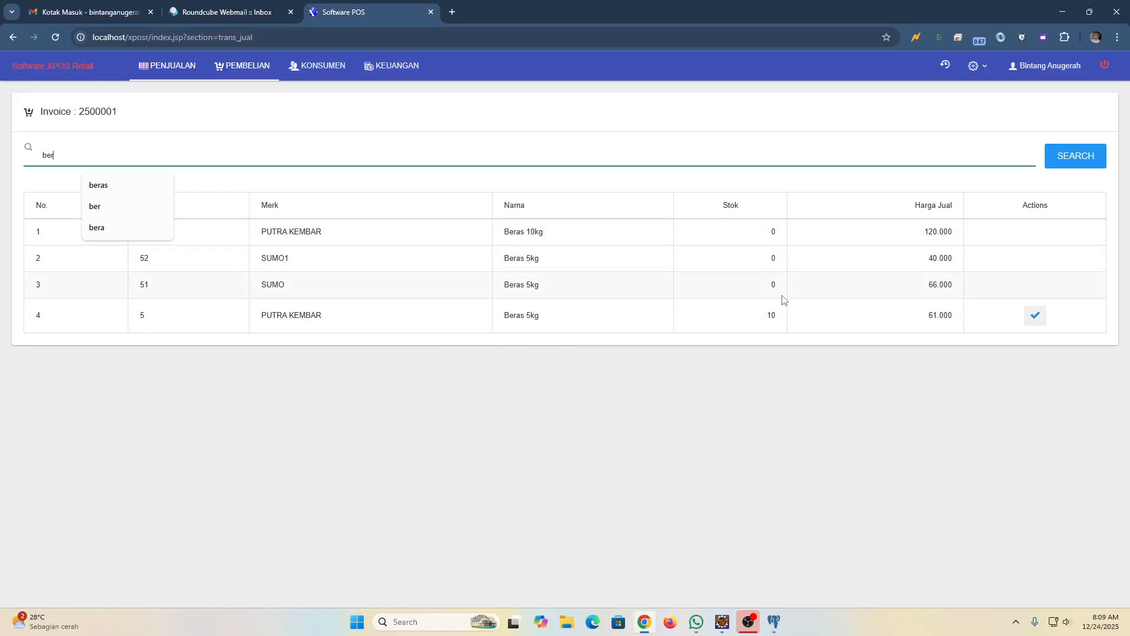
click(1034, 316)
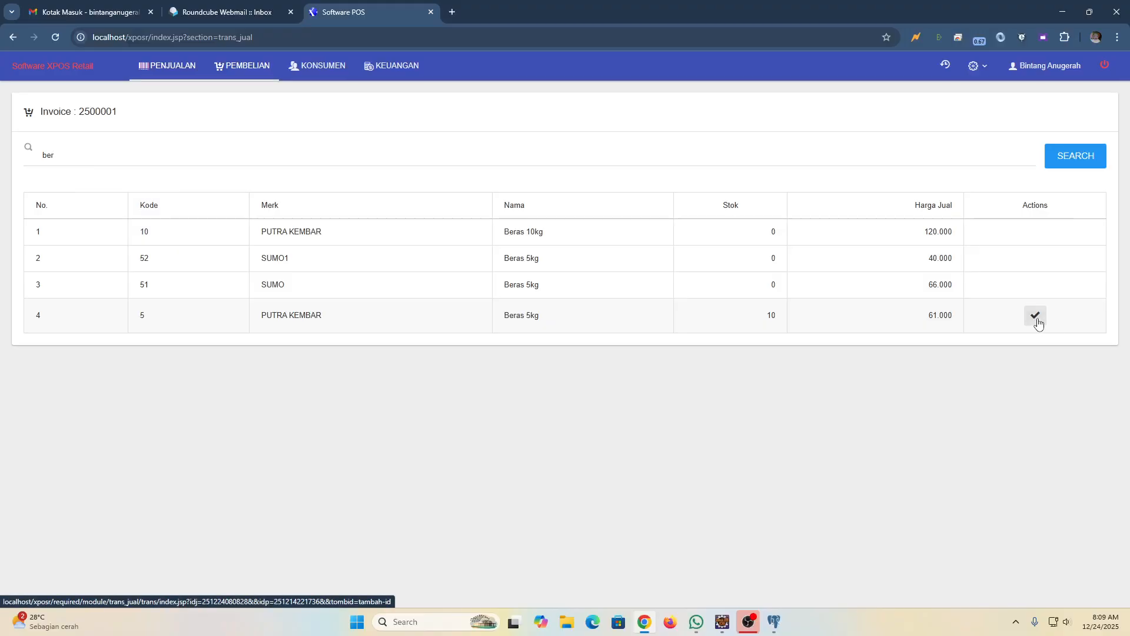
click(1037, 319)
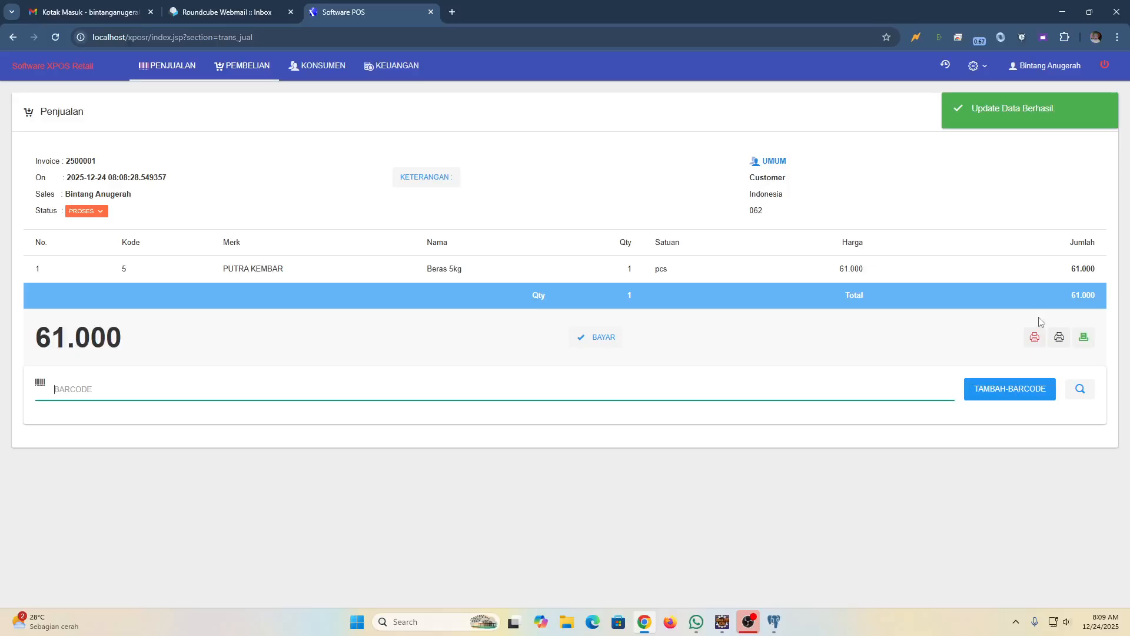
Set the quantity of Beras 5kg on the sales invoice to 2.
click(625, 269)
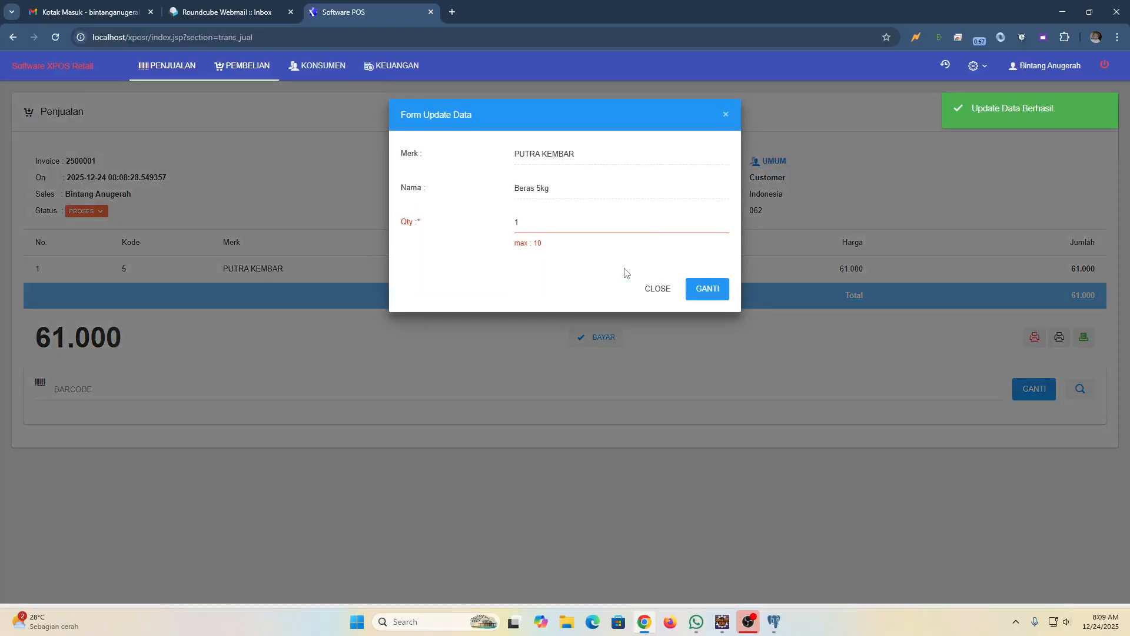
drag(523, 224, 502, 227)
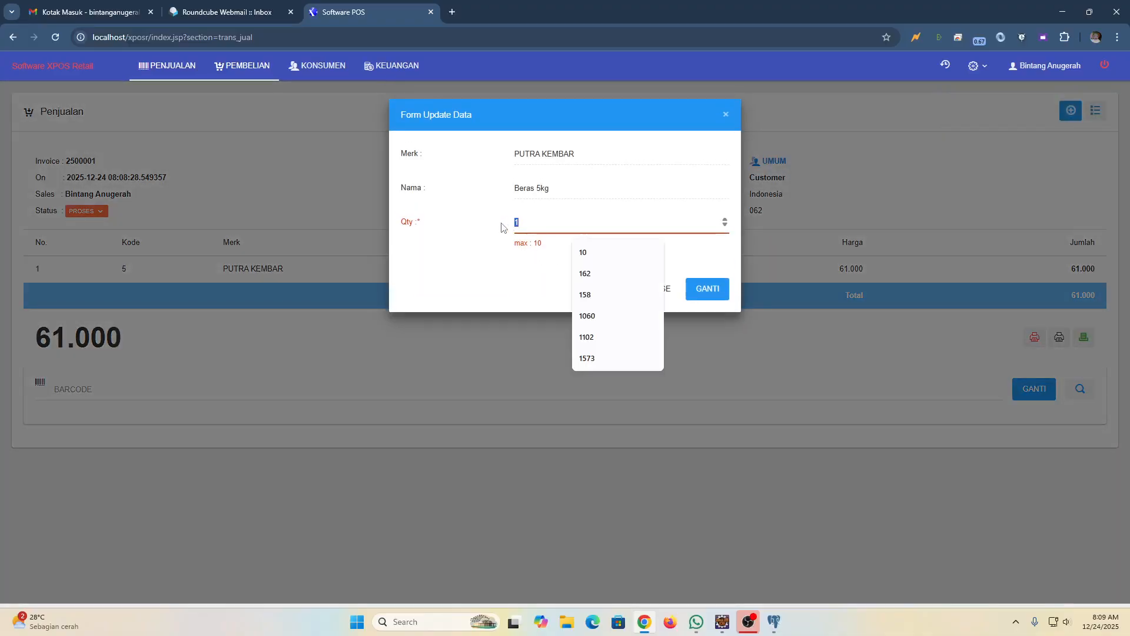
text(2)
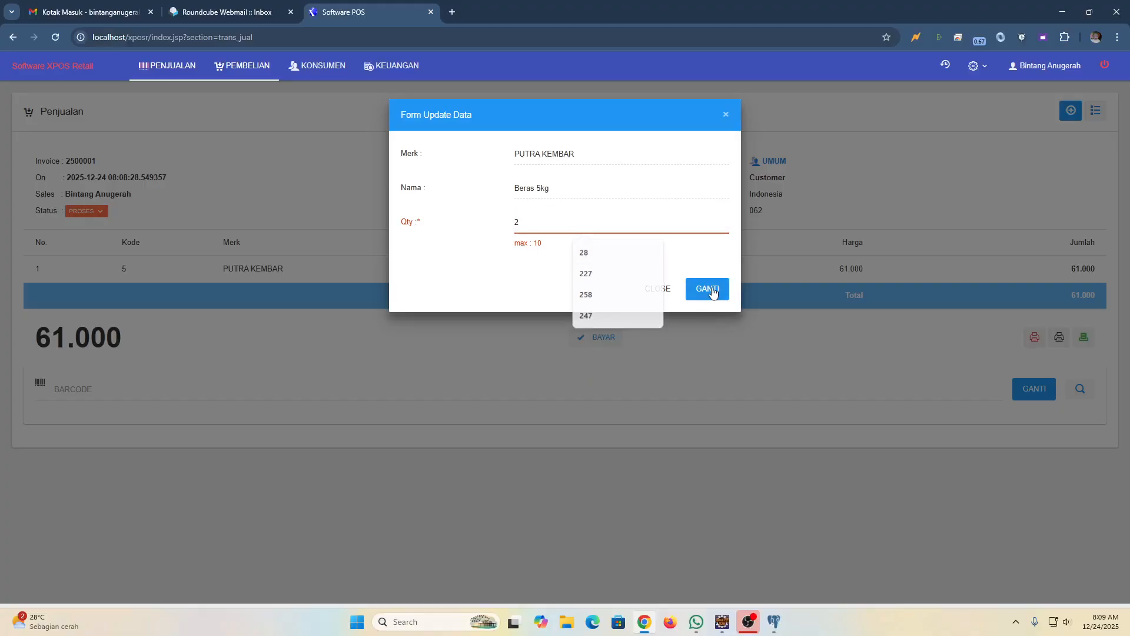
click(712, 289)
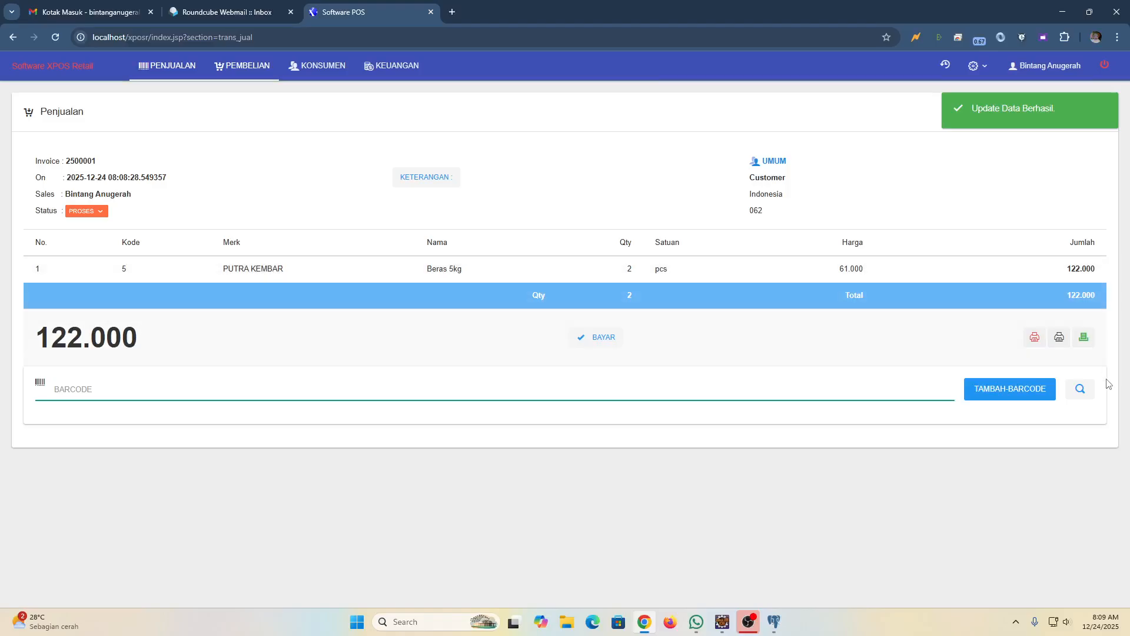
Search the products for "ber" and add PUTRA KEMBAR Beras 5kg to the invoice as a second line.
click(1080, 388)
click(141, 157)
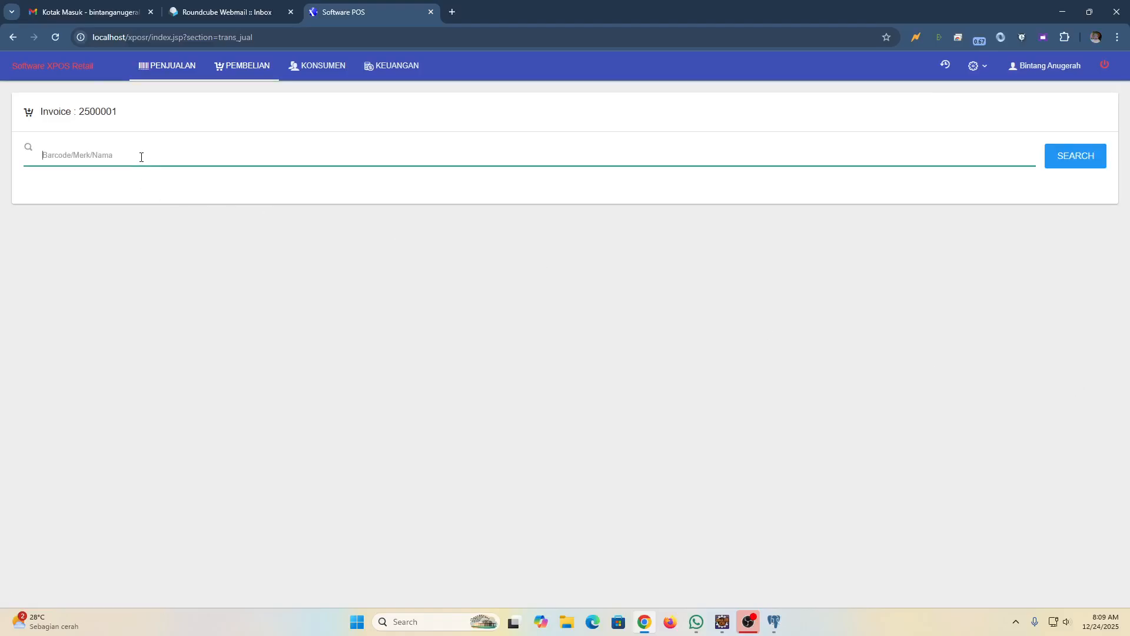
text(ber)
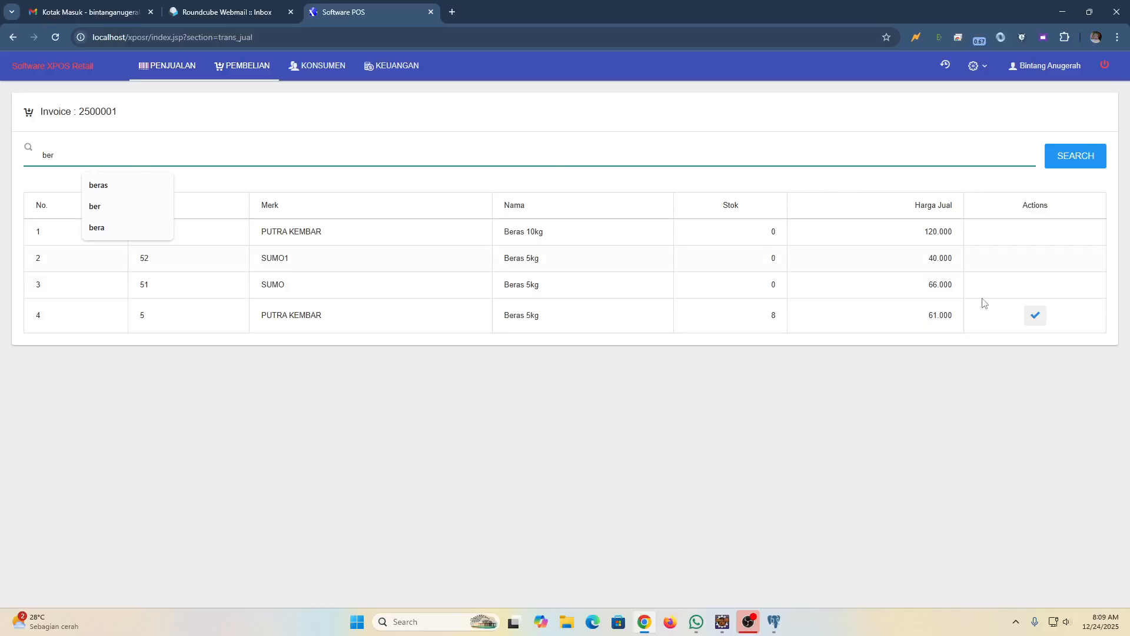
click(1038, 318)
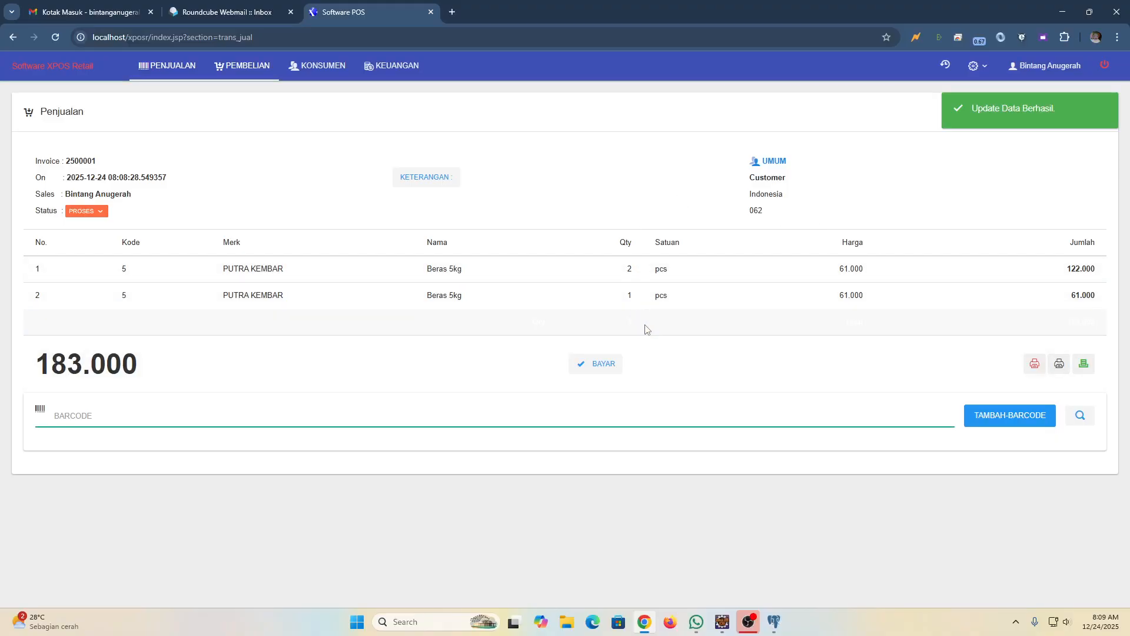
Remove the second Beras 5kg line from the invoice by setting its quantity to 0.
click(427, 292)
click(537, 224)
double_click(537, 224)
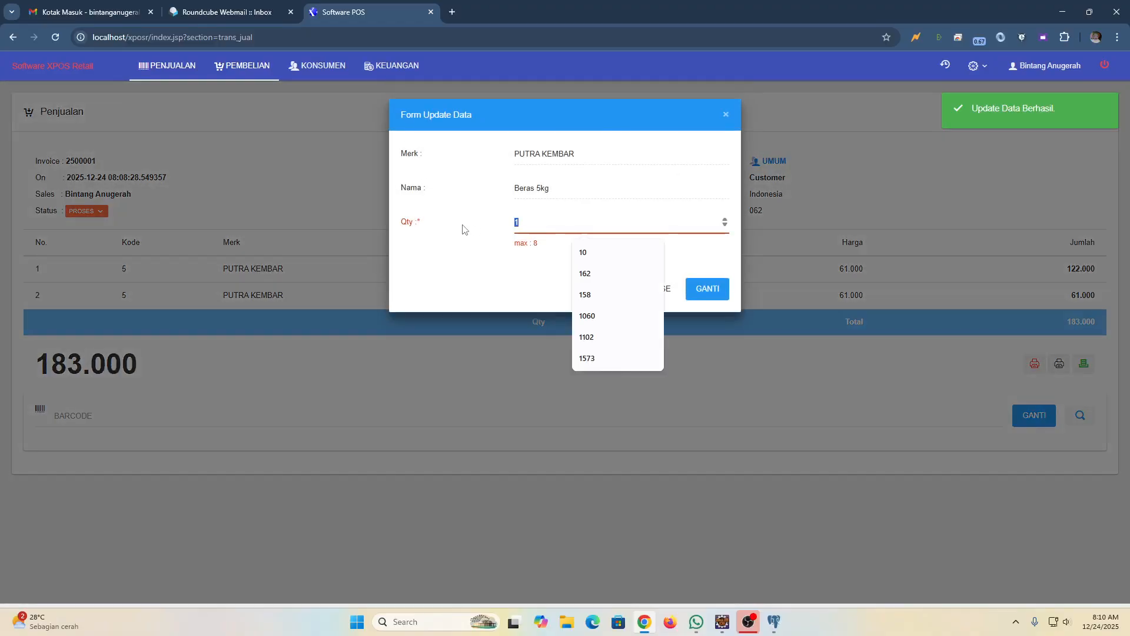
text(0)
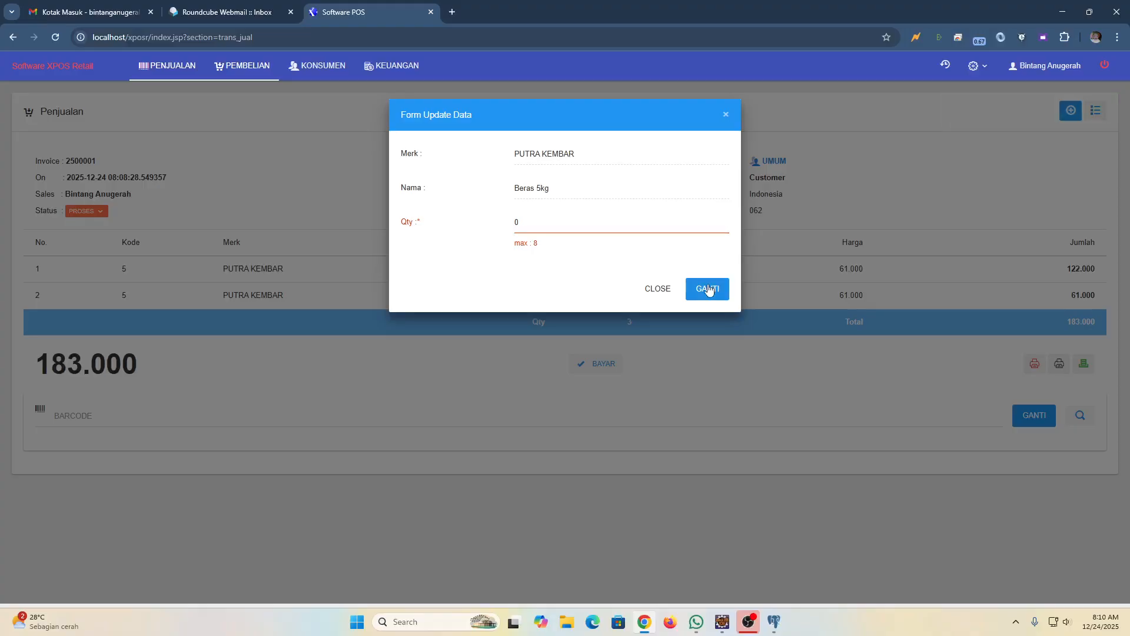
click(708, 289)
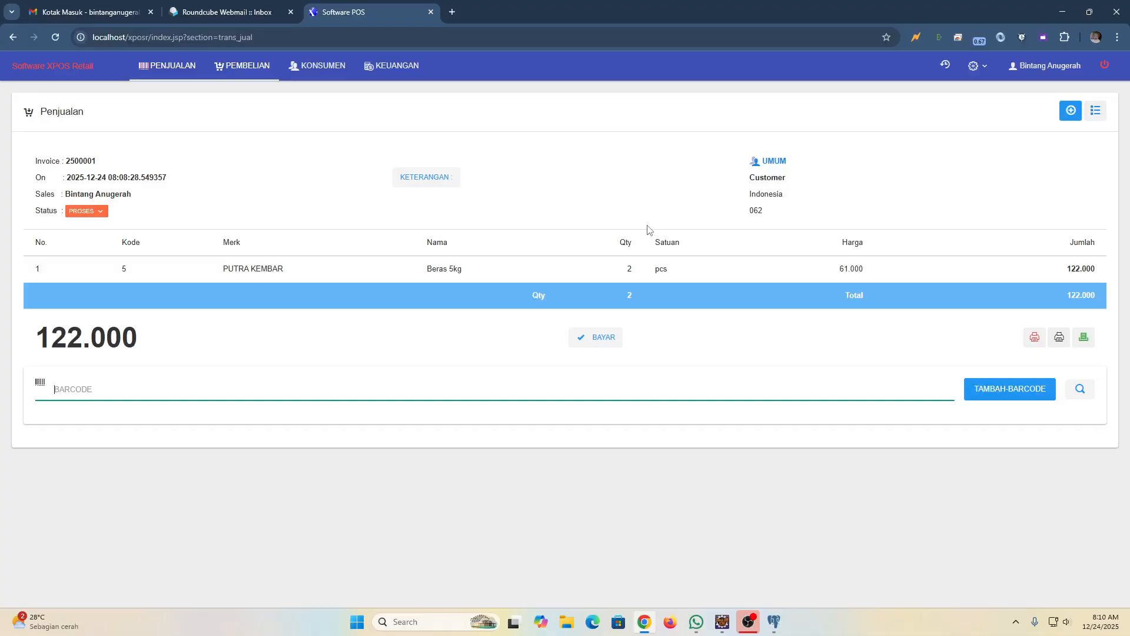
Pay the sales invoice with 122.000 as the amount paid.
click(595, 340)
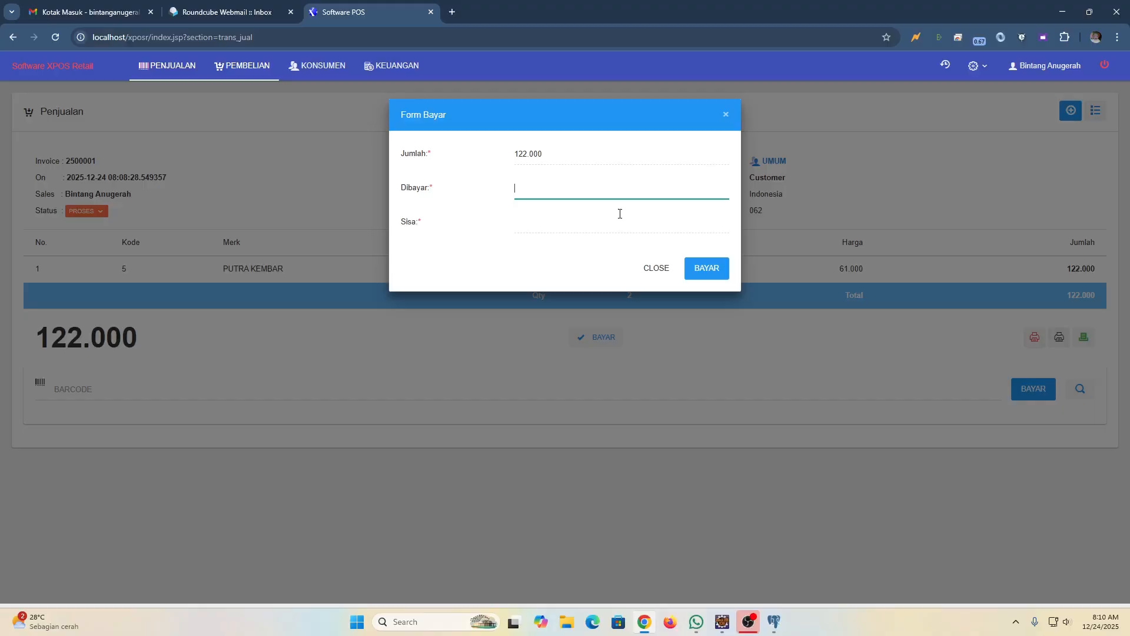
text(1220000)
click(703, 268)
click(702, 266)
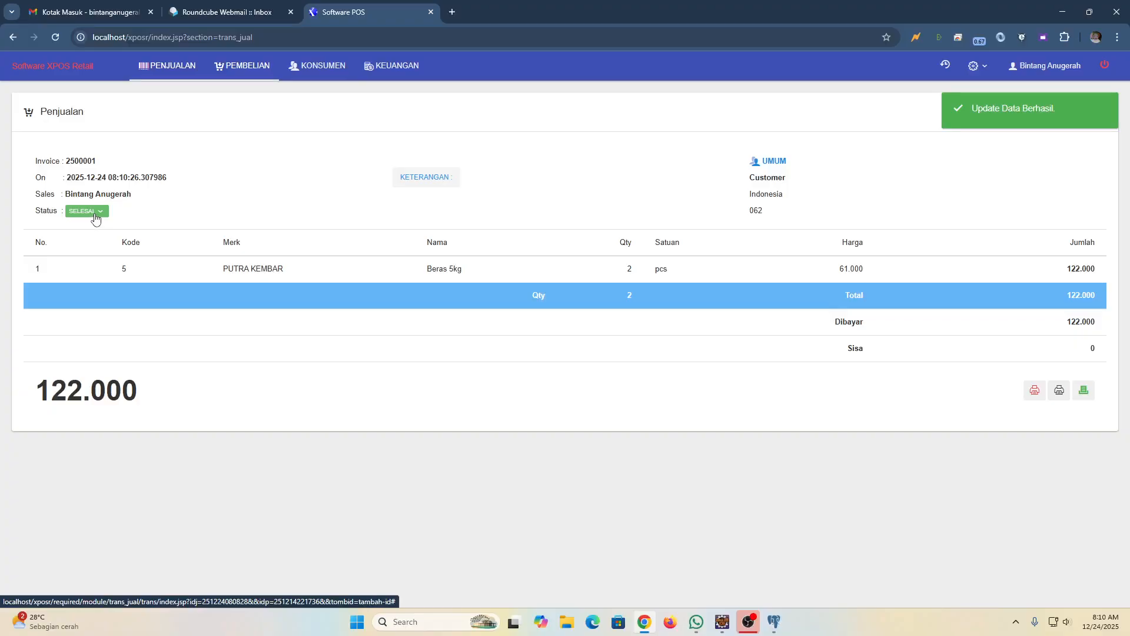
Preview both PDF print layouts of the paid invoice and try the server thermal print.
click(1035, 391)
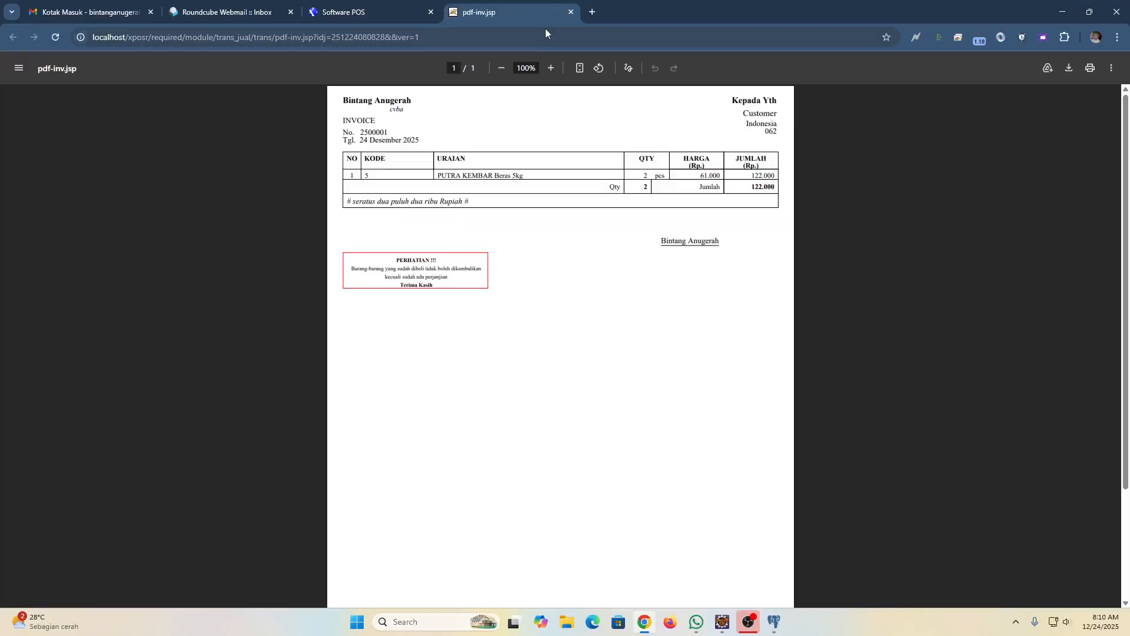
click(357, 16)
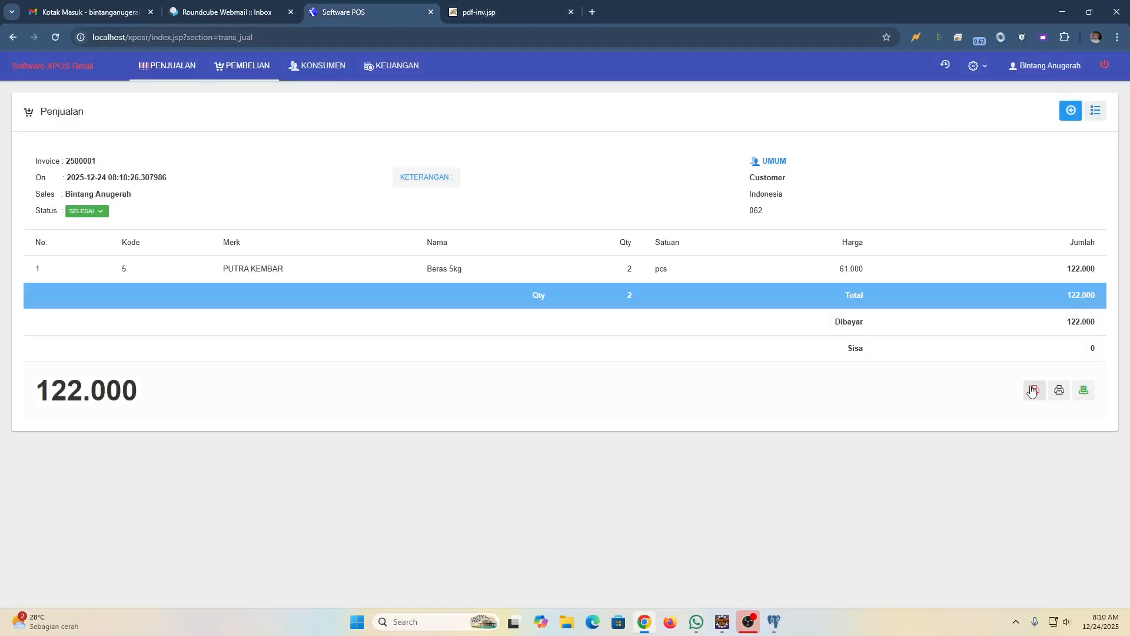
click(1060, 391)
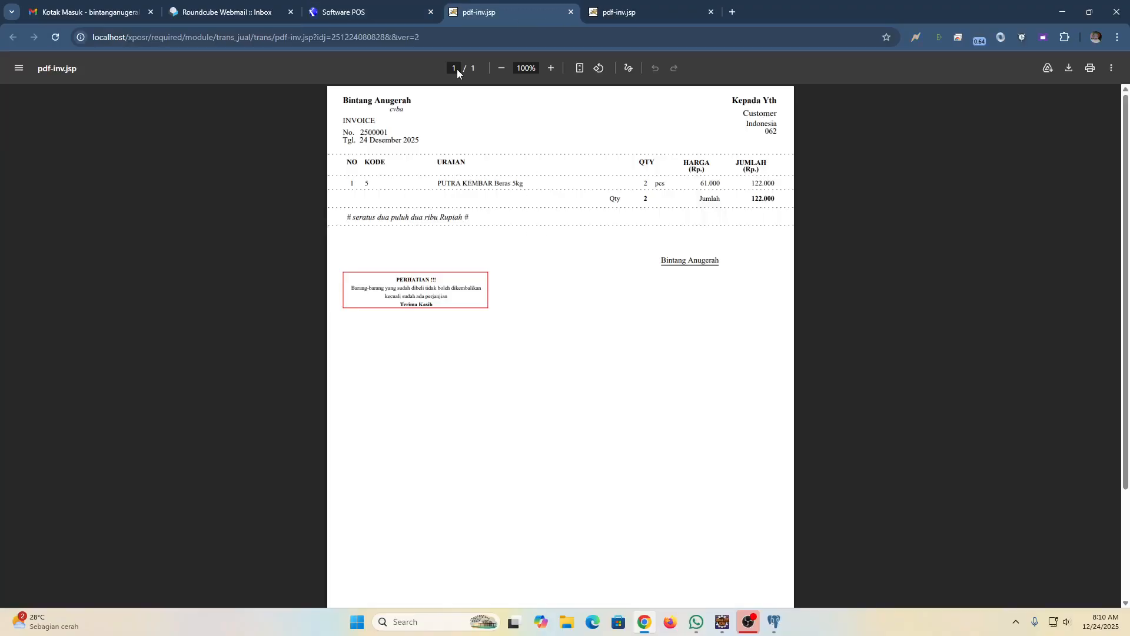
click(348, 19)
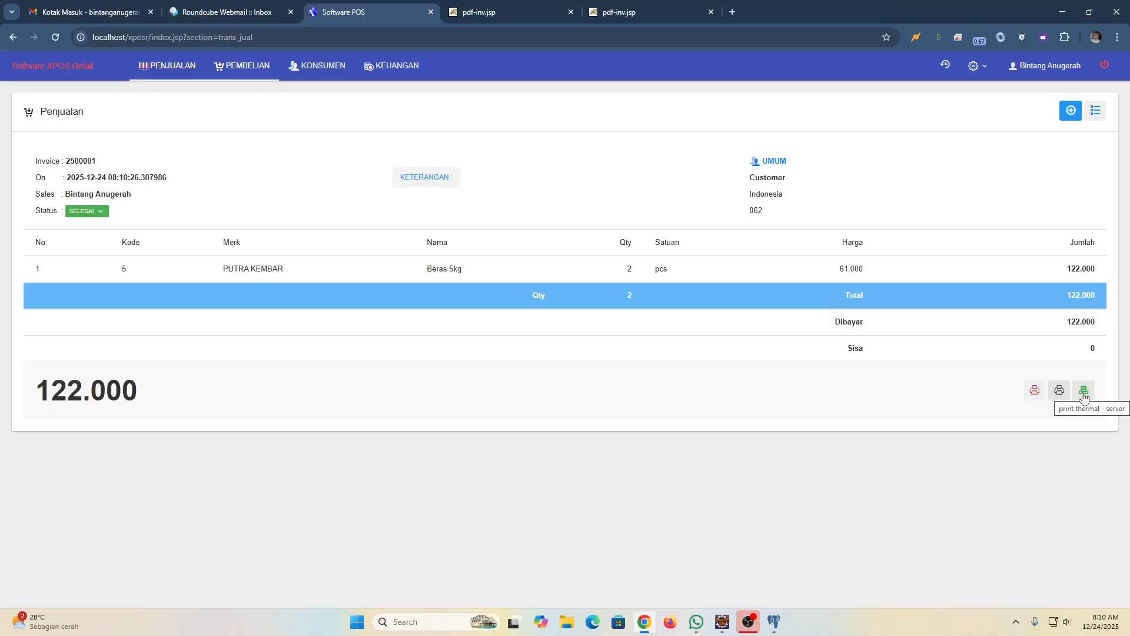
click(1084, 392)
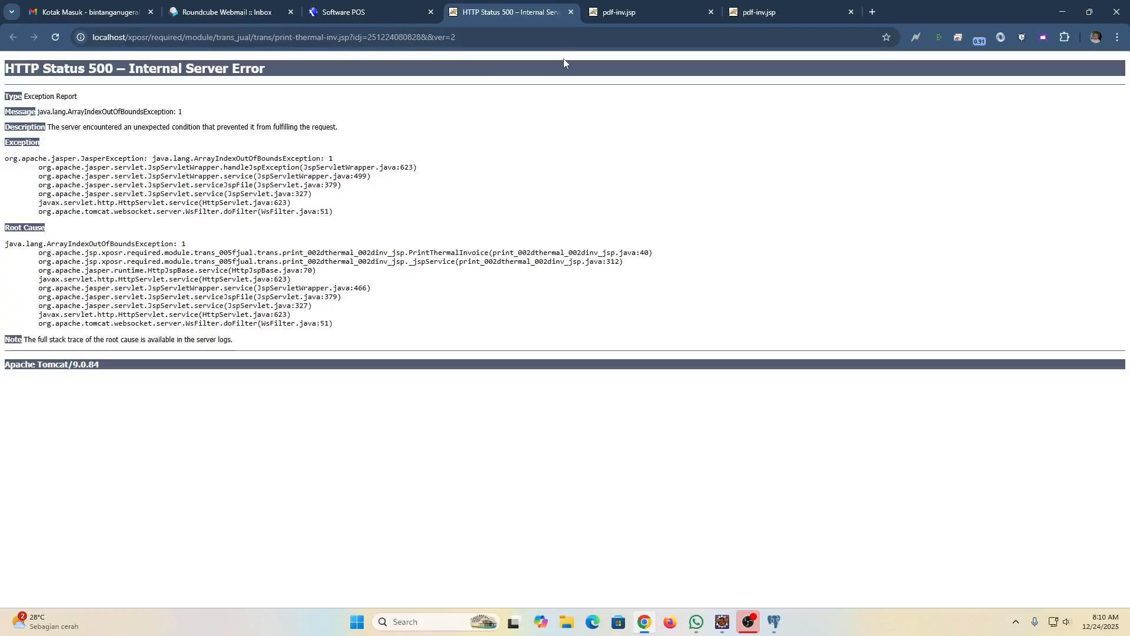
click(570, 11)
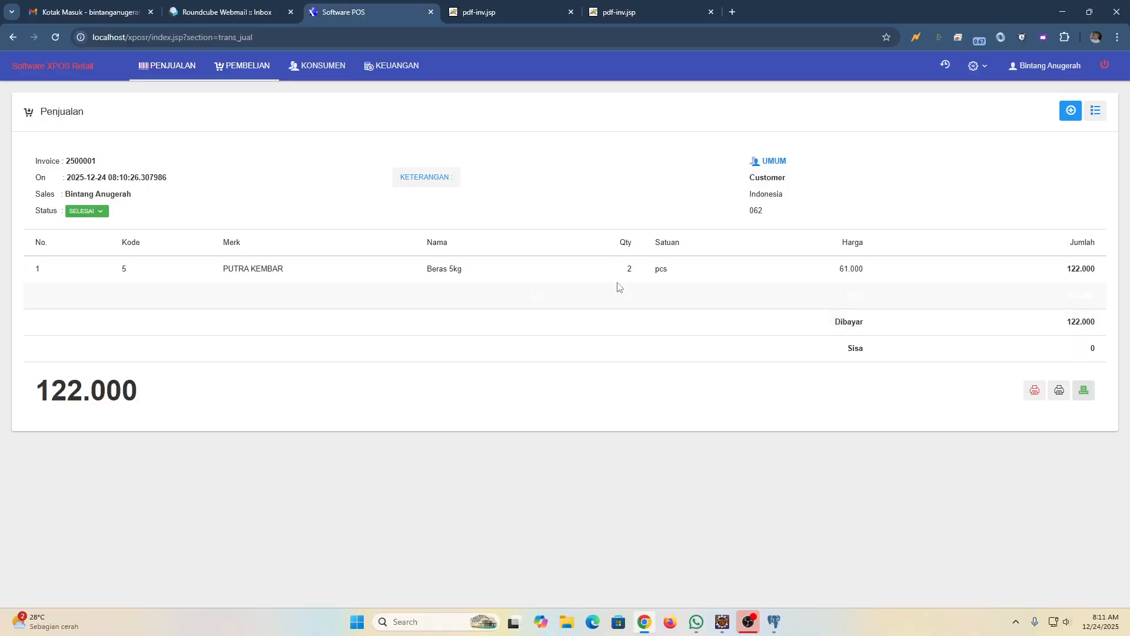
Search the product list for "beras" and check the remaining stock of PUTRA KEMBAR Beras 5kg.
click(973, 65)
click(925, 190)
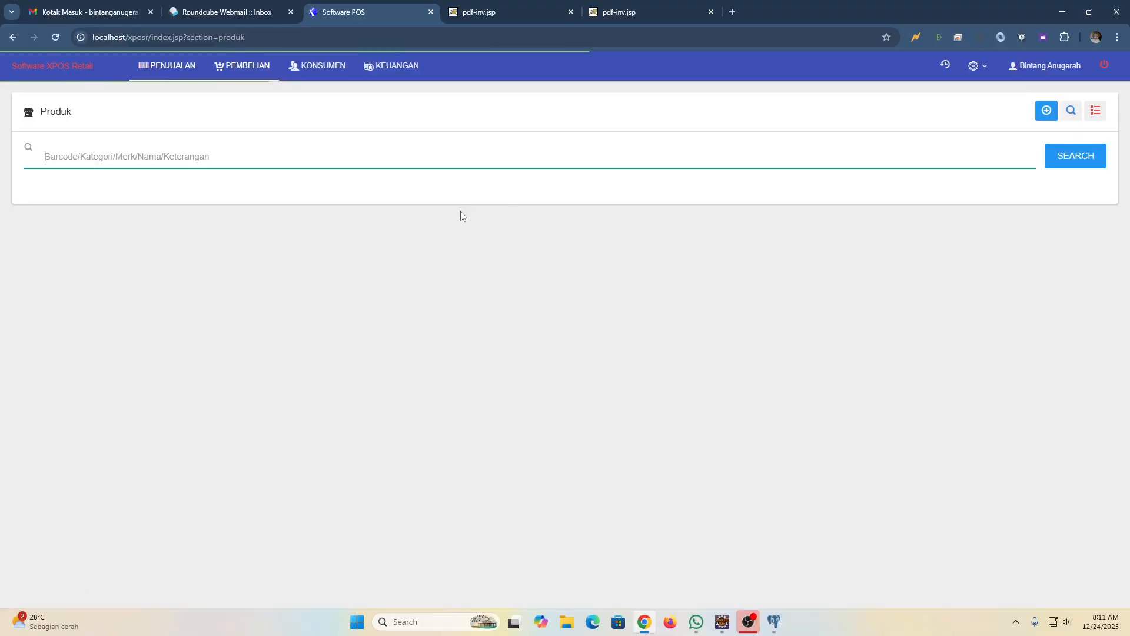
text(beras)
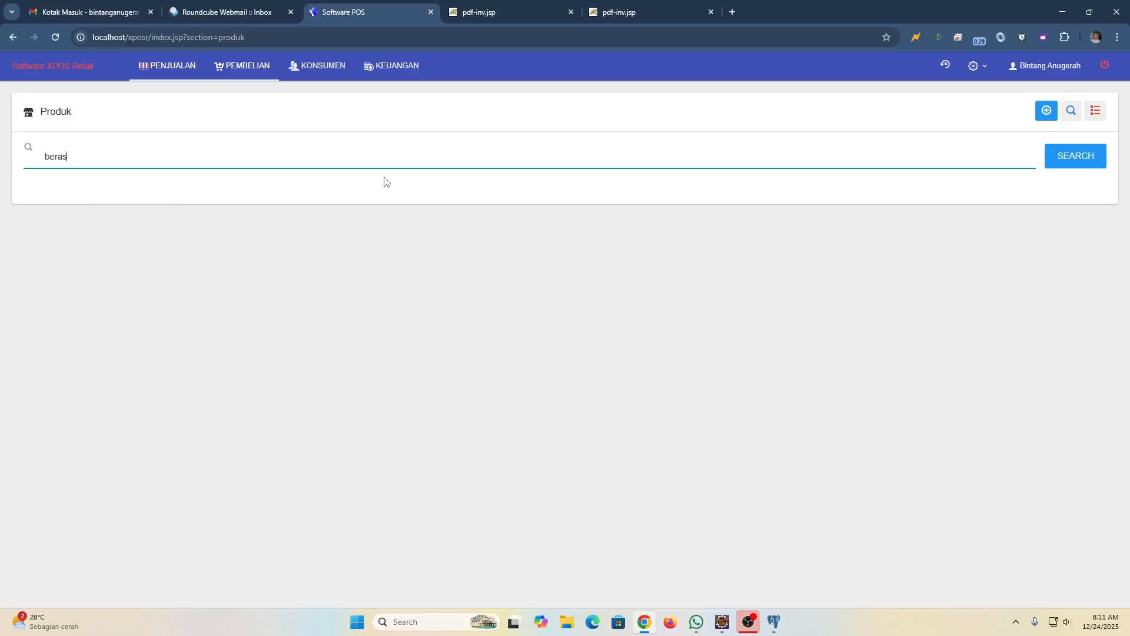
key(Return)
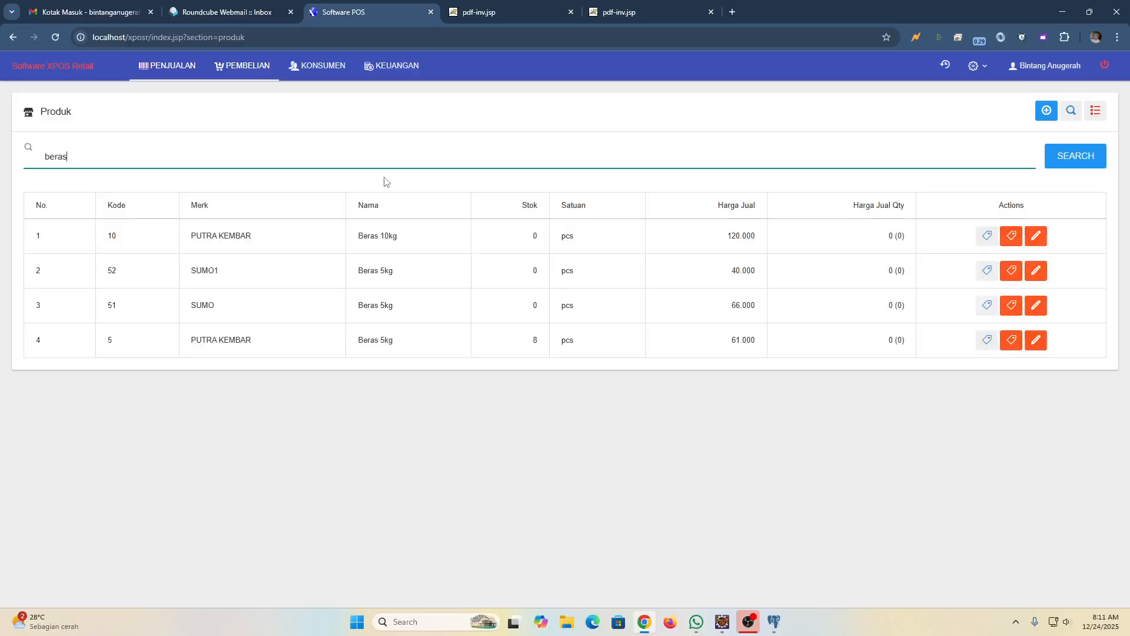
click(521, 340)
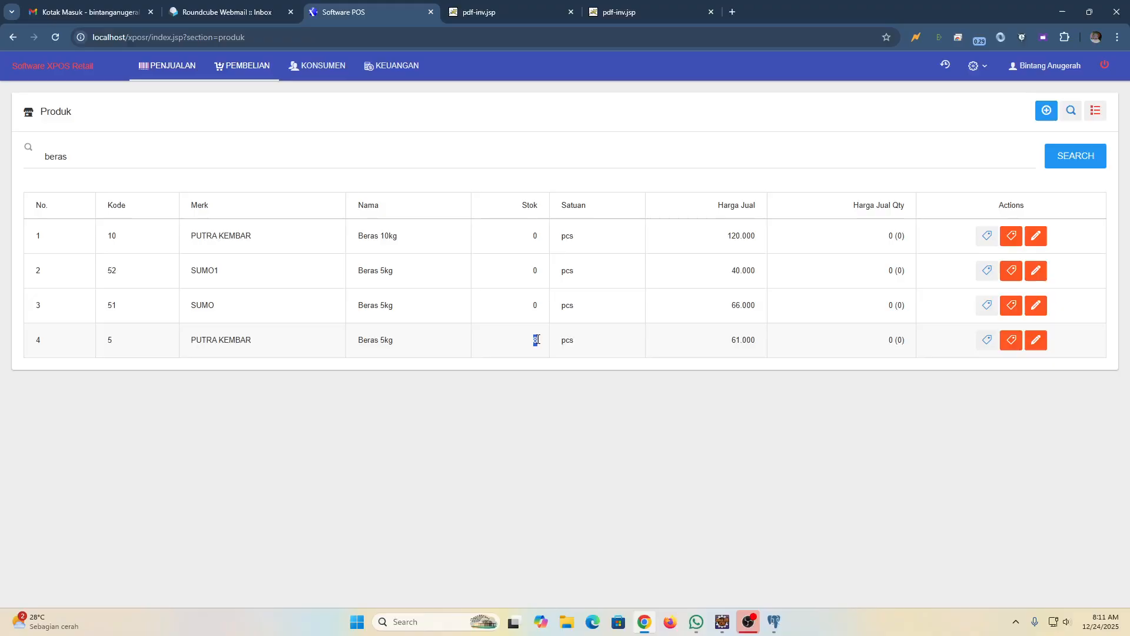
Review the Keuangan journal and filter it by the PENDAPATAN-PENDAPATAN account for 24 Desember 2025.
click(395, 68)
scroll(529, 441, down, 3)
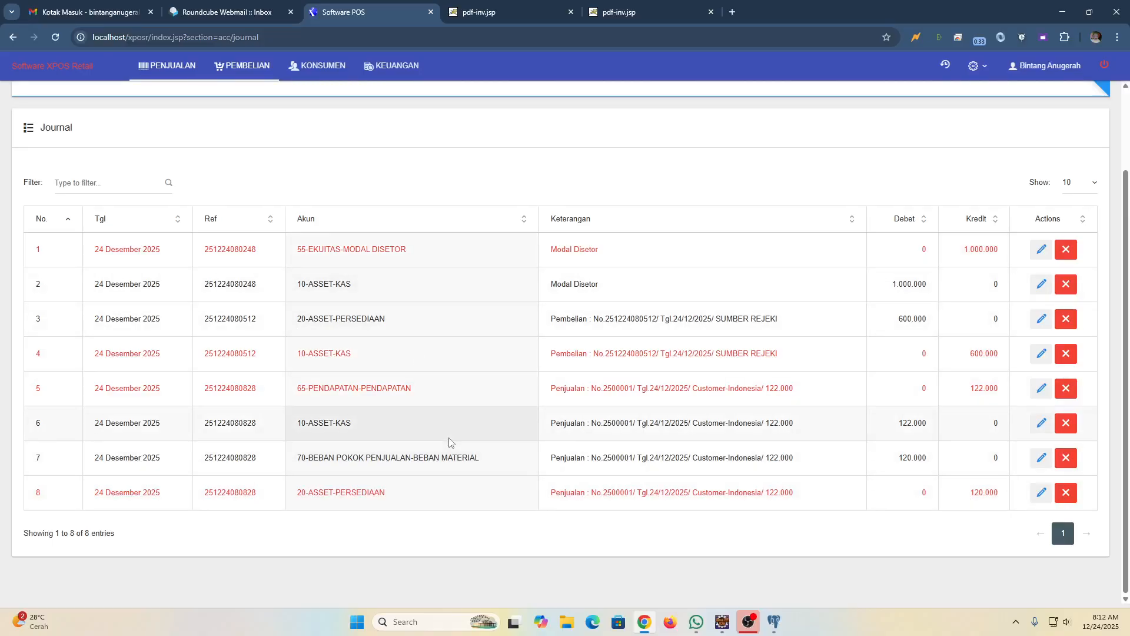
scroll(448, 442, up, 2)
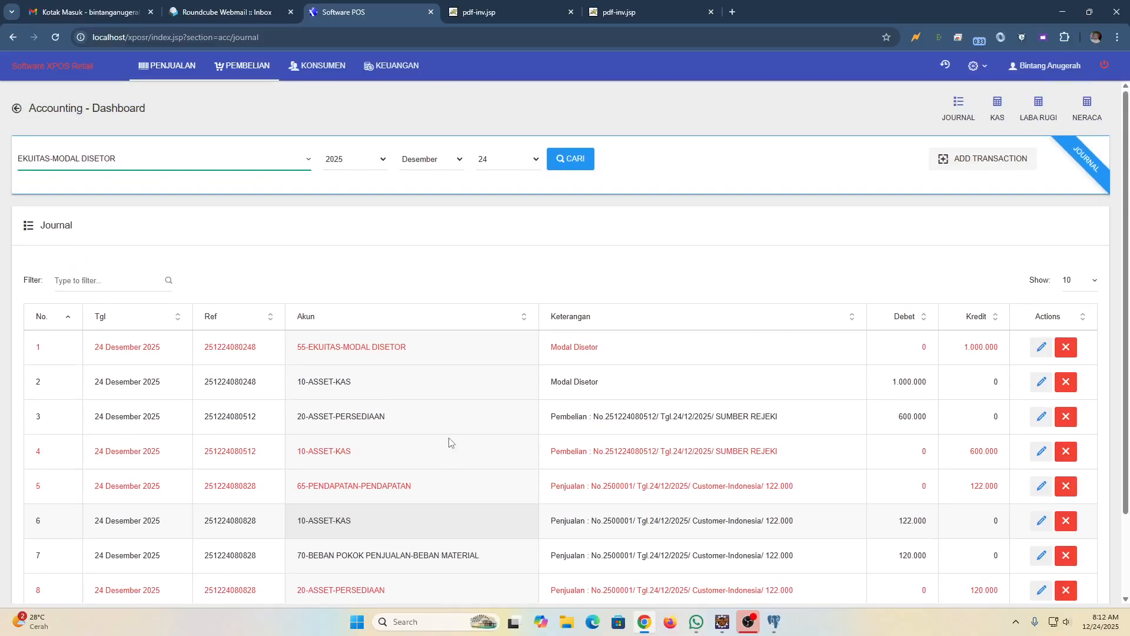
scroll(157, 262, down, 2)
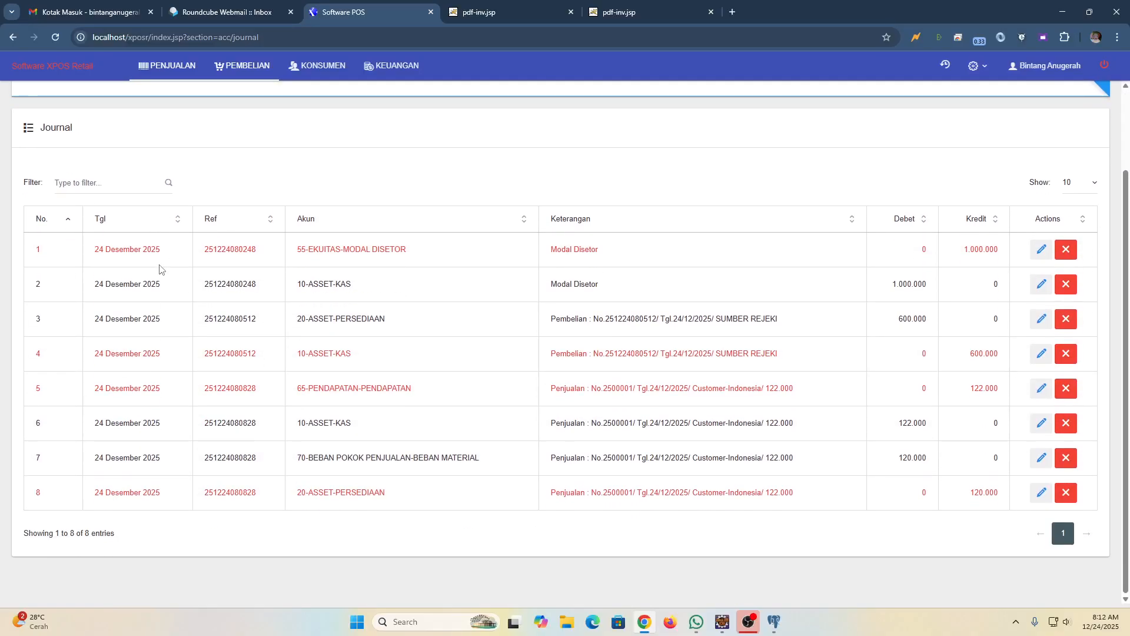
scroll(159, 235, up, 2)
click(147, 160)
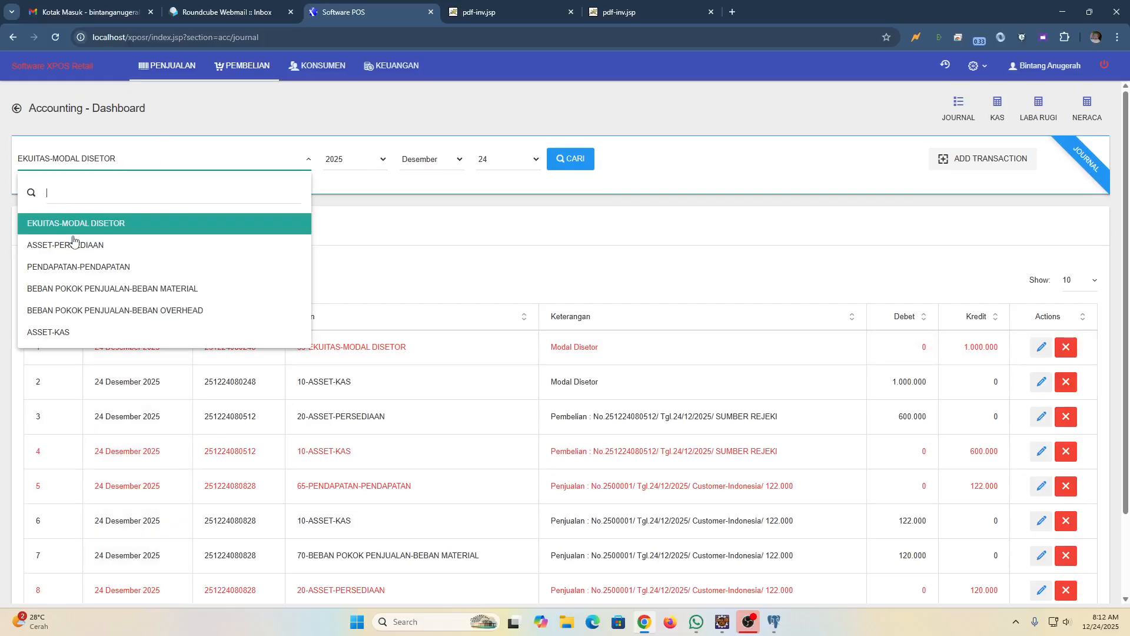
click(96, 269)
click(566, 165)
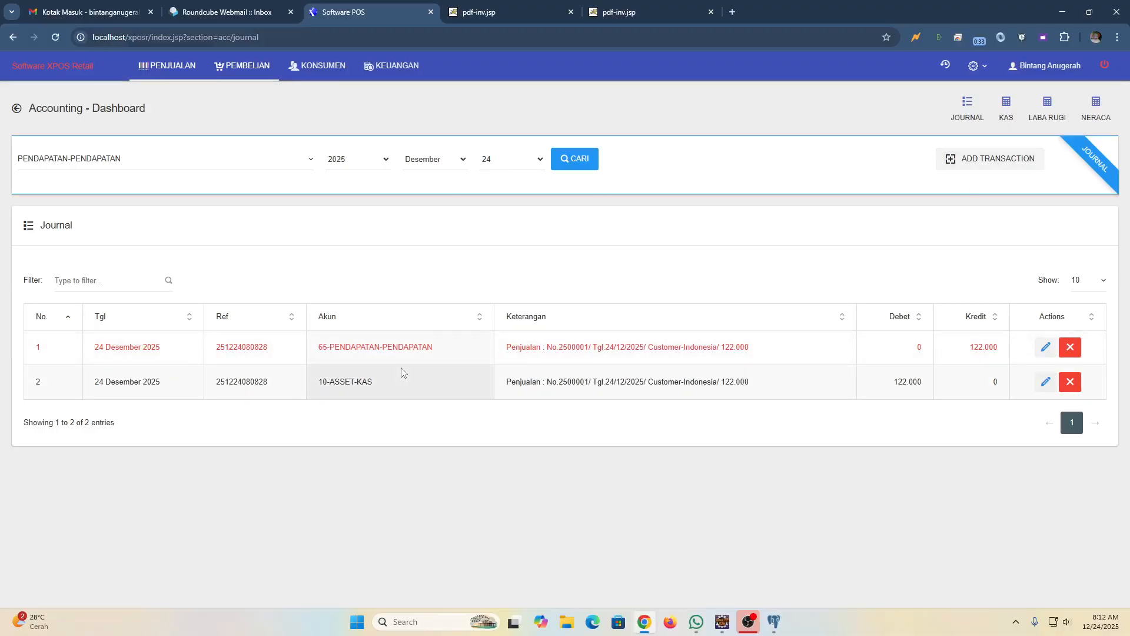
Check the sale in the Kas report and in the Laba Rugi report for 24 Desember 2025.
click(1008, 121)
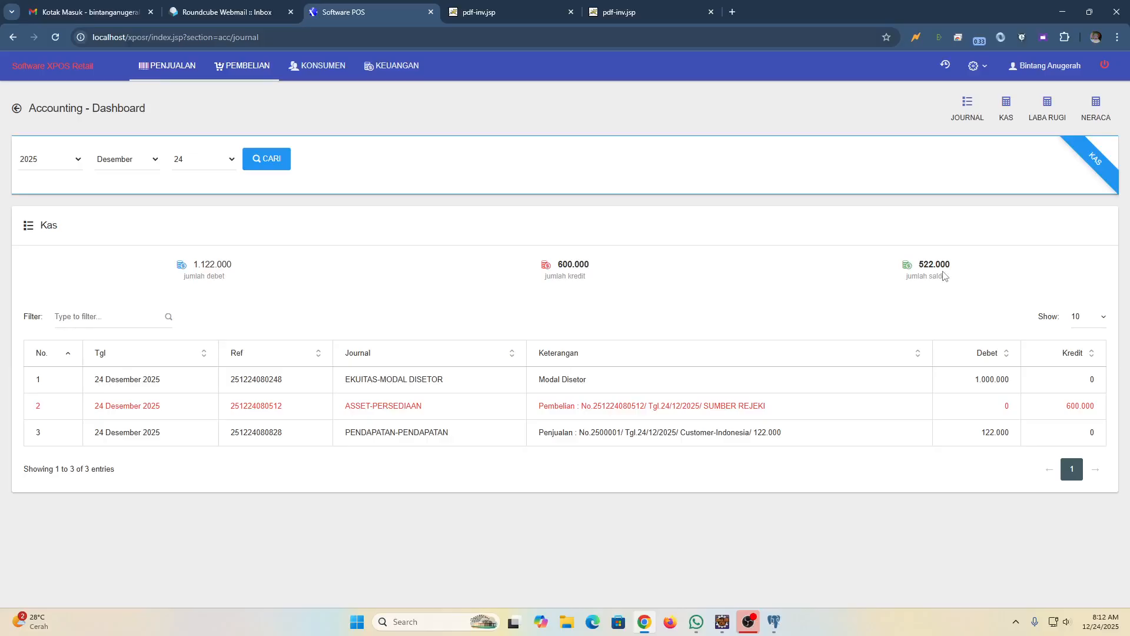
click(1047, 112)
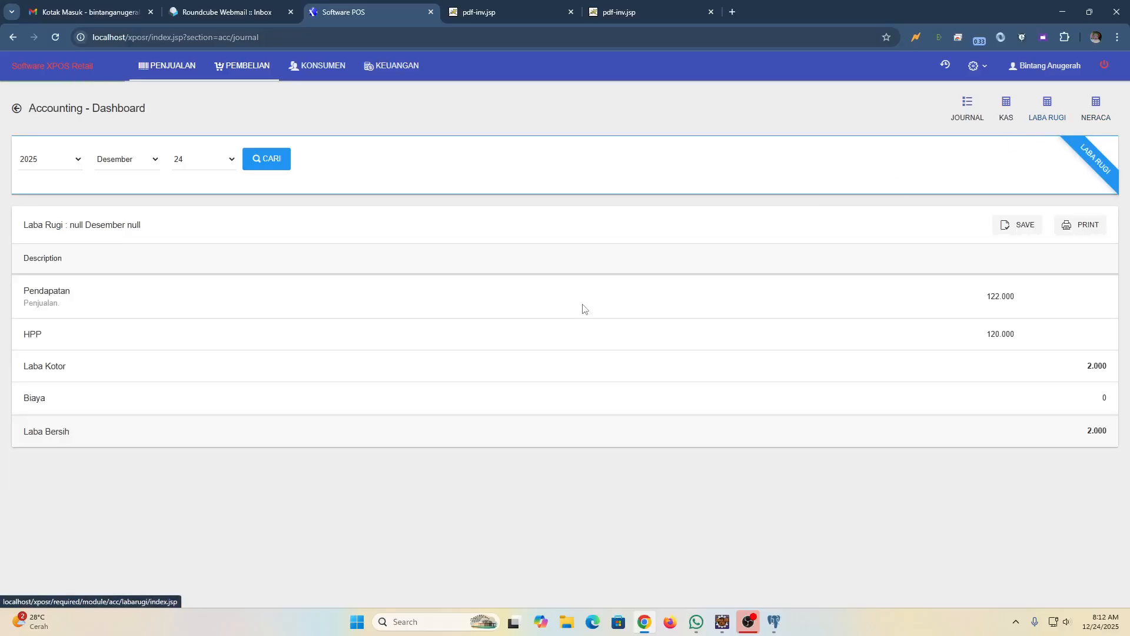
click(270, 157)
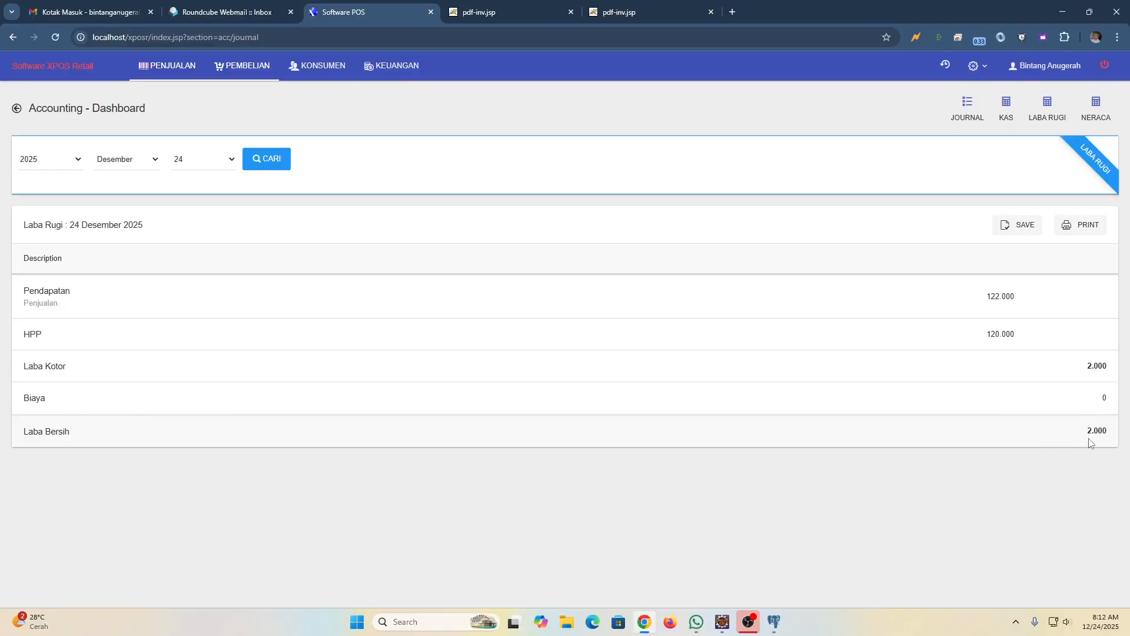
Look at the category choices in the journal's new transaction form and close it without adding anything.
click(967, 119)
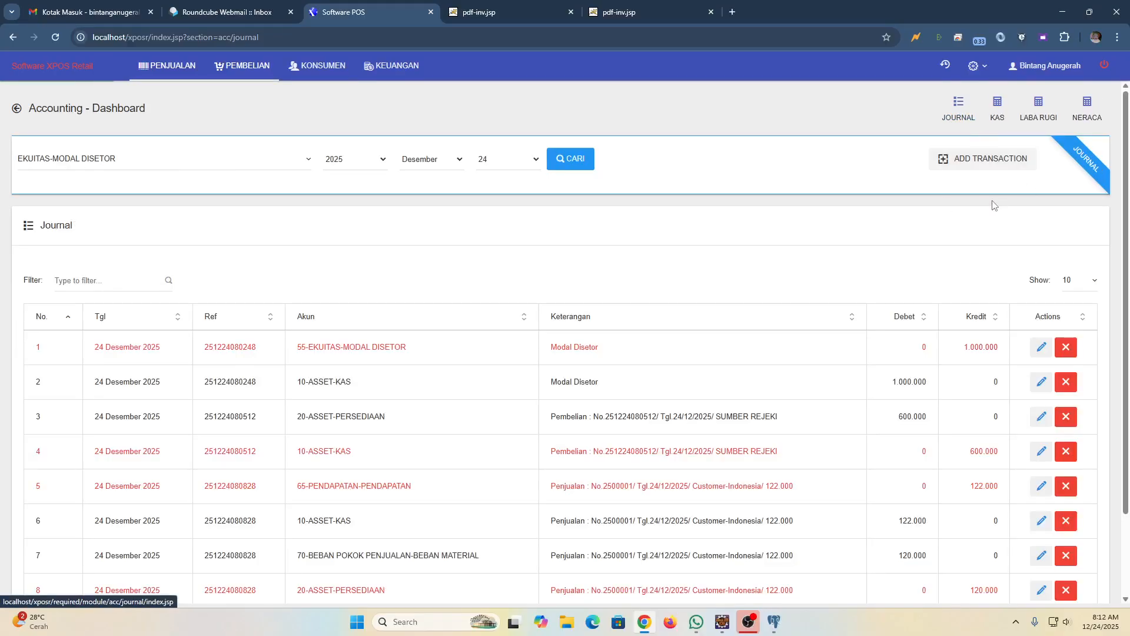
click(984, 160)
click(542, 160)
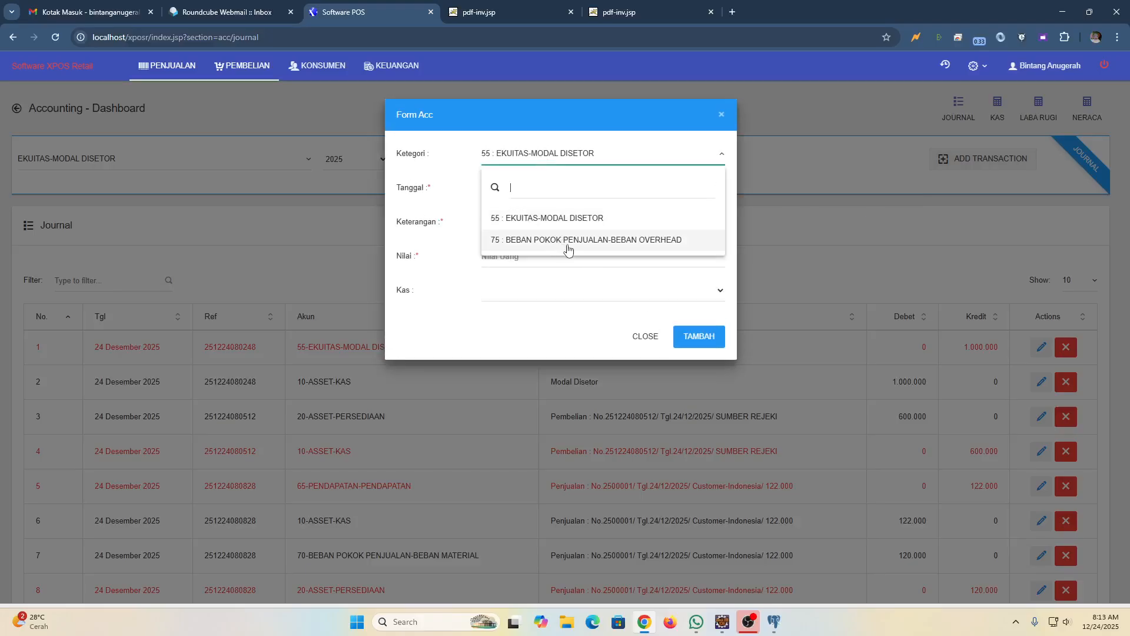
click(779, 193)
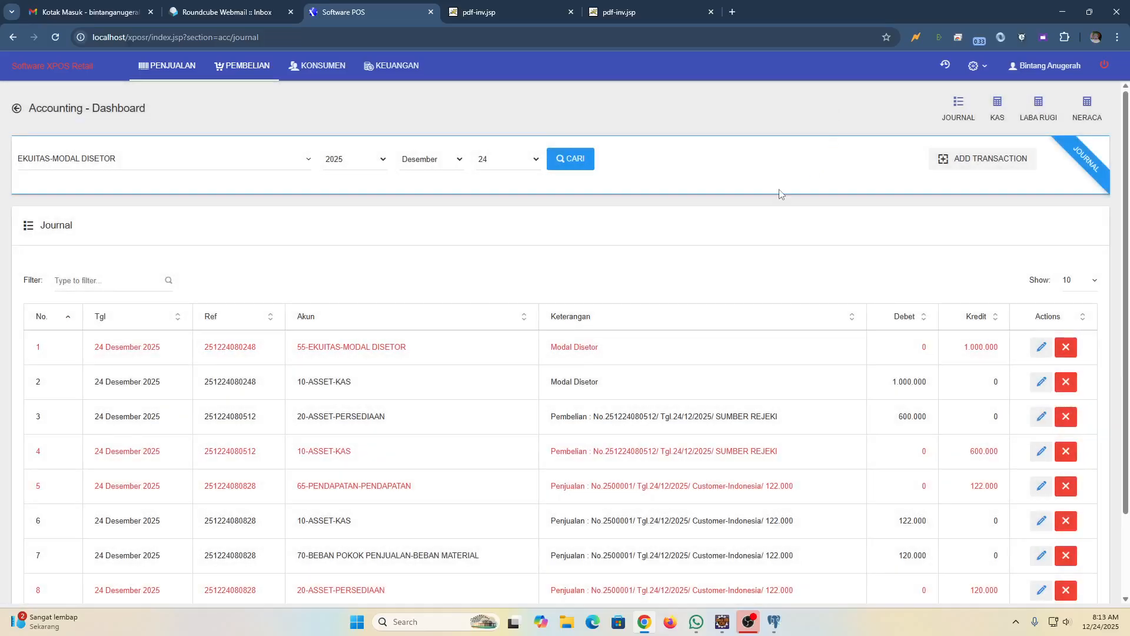
Check how the sale is reflected in the Neraca report.
click(1087, 111)
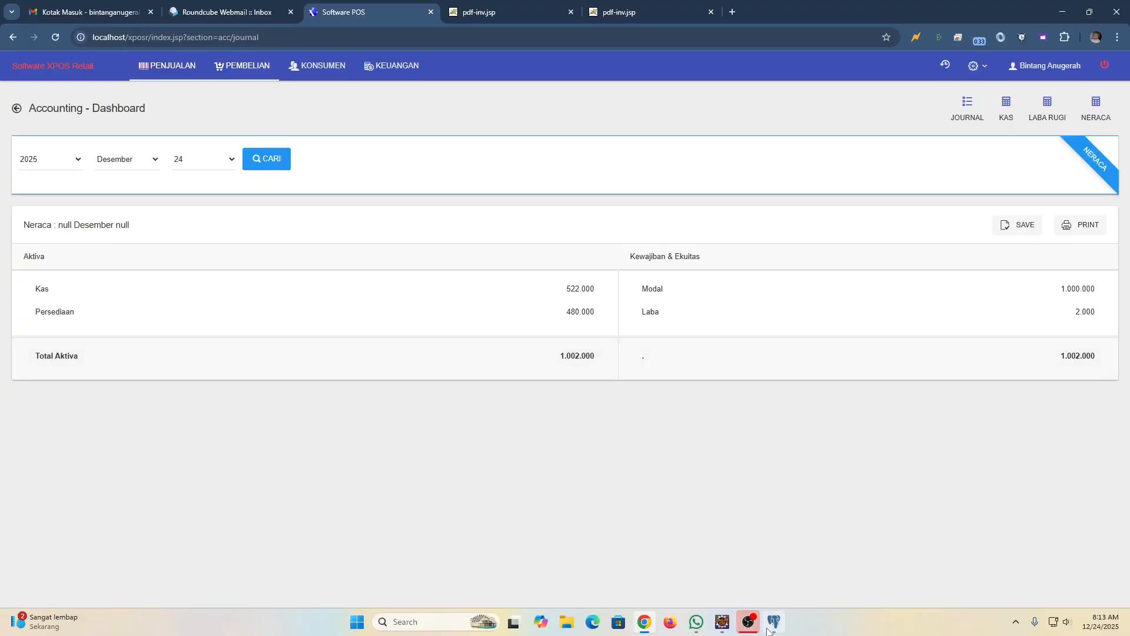
mouse_move(773, 629)
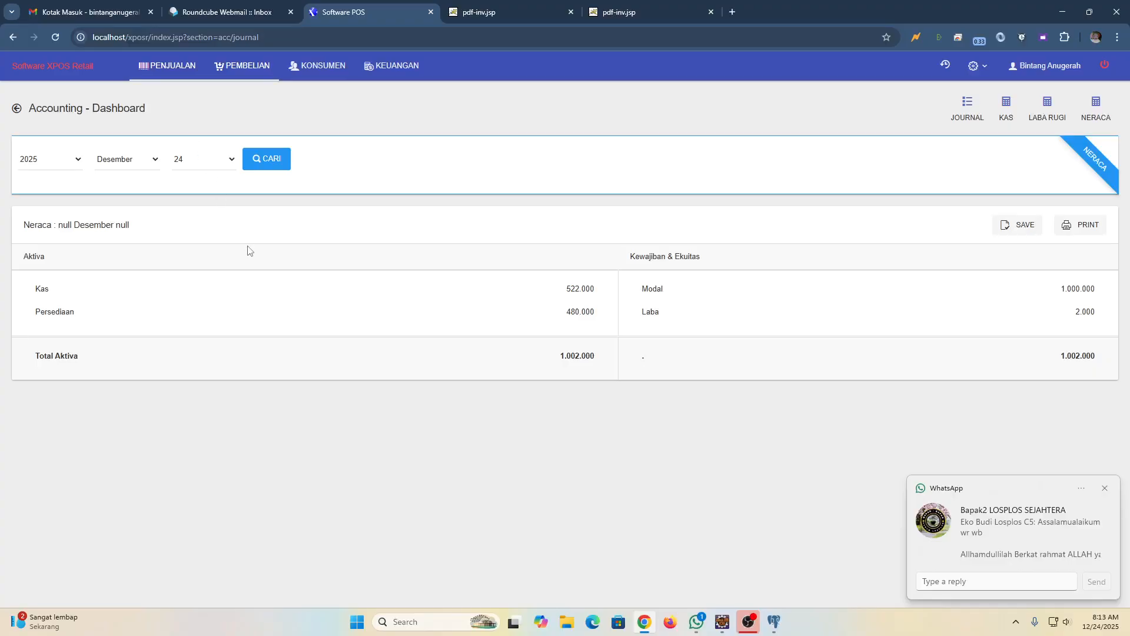
Open the Penjualan sales list and show it in the browser developer tools' responsive device view.
click(170, 64)
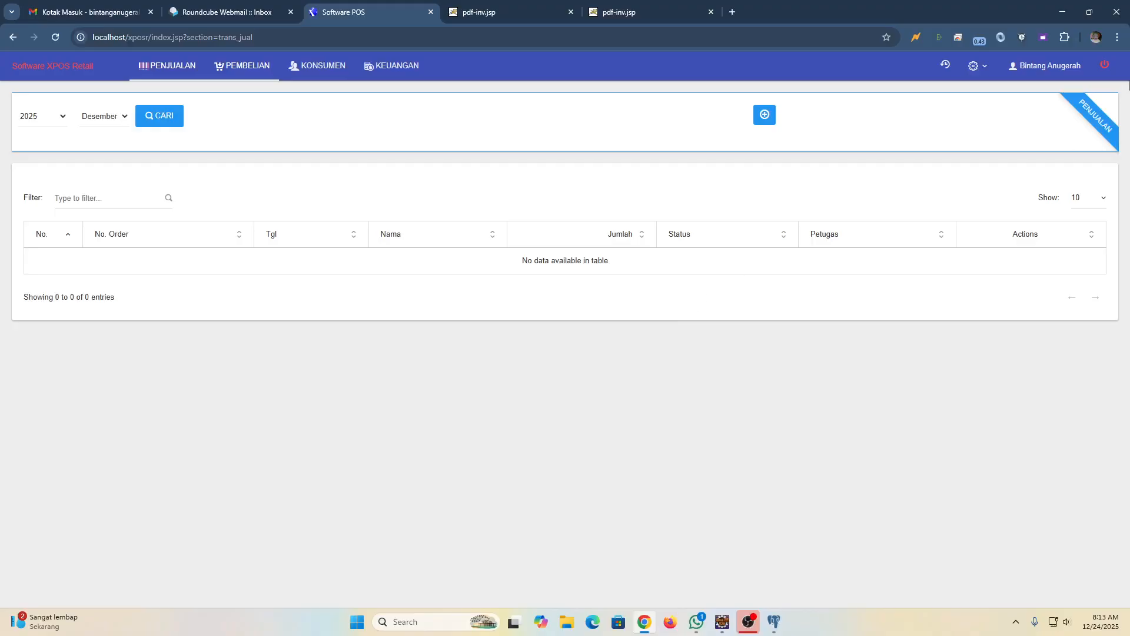
click(1118, 43)
mouse_move(1025, 409)
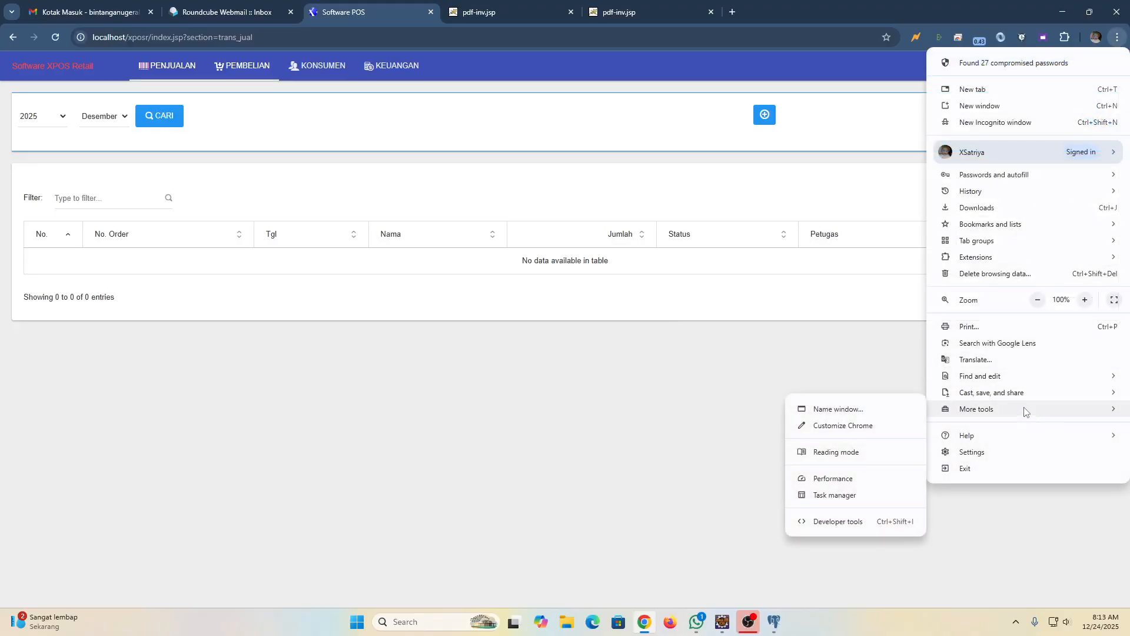
click(834, 523)
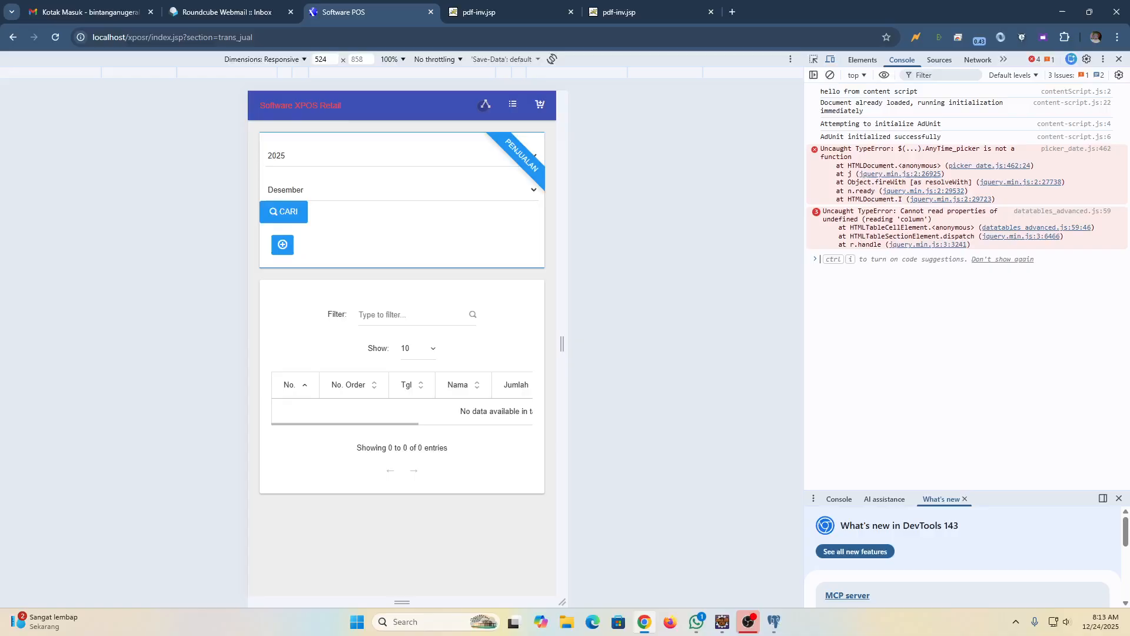
Examine the navigation of the mobile layout and open the mobile version of the sales list.
click(485, 106)
click(484, 104)
click(512, 105)
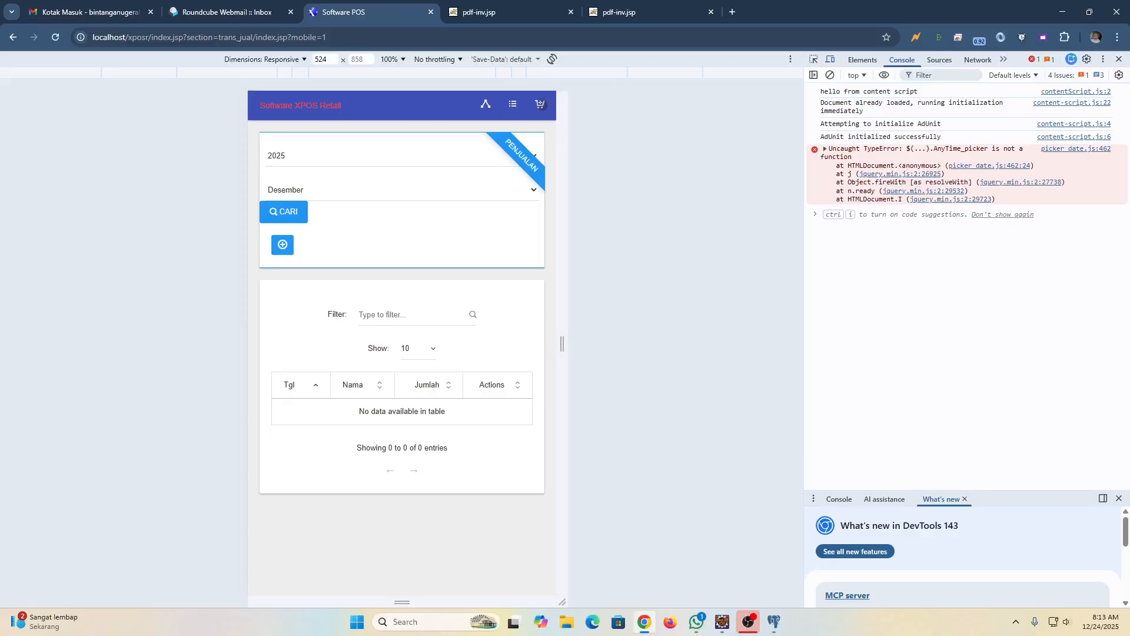
Start a new sale in the mobile layout, search the items for "be" and add 1 pcs of PUTRA KEMBAR Beras 5kg.
click(540, 105)
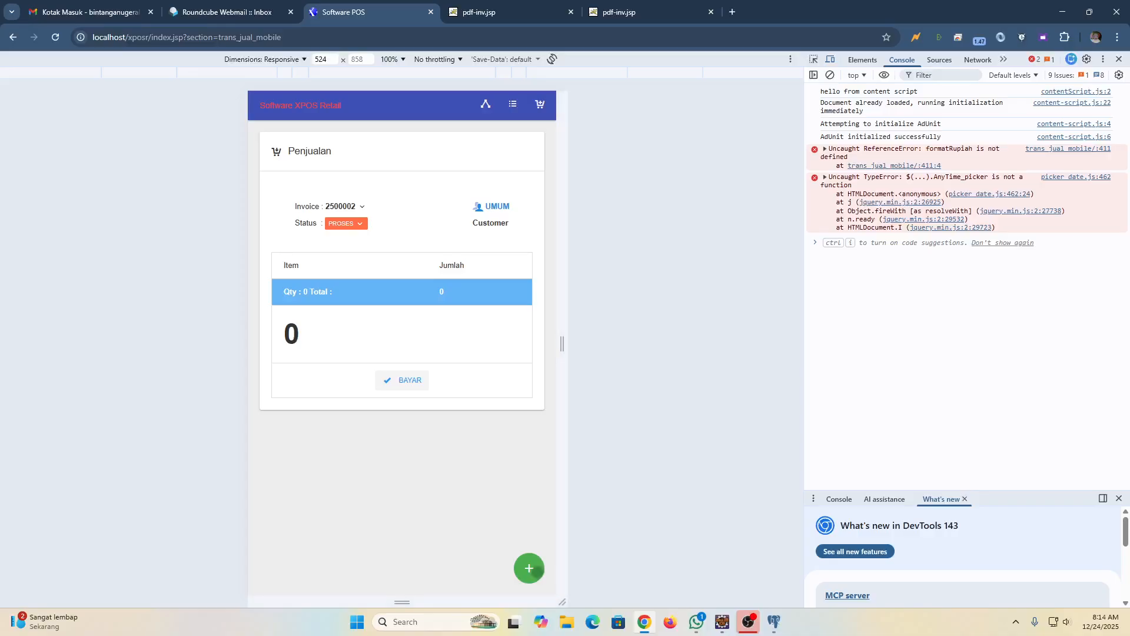
click(530, 568)
click(361, 194)
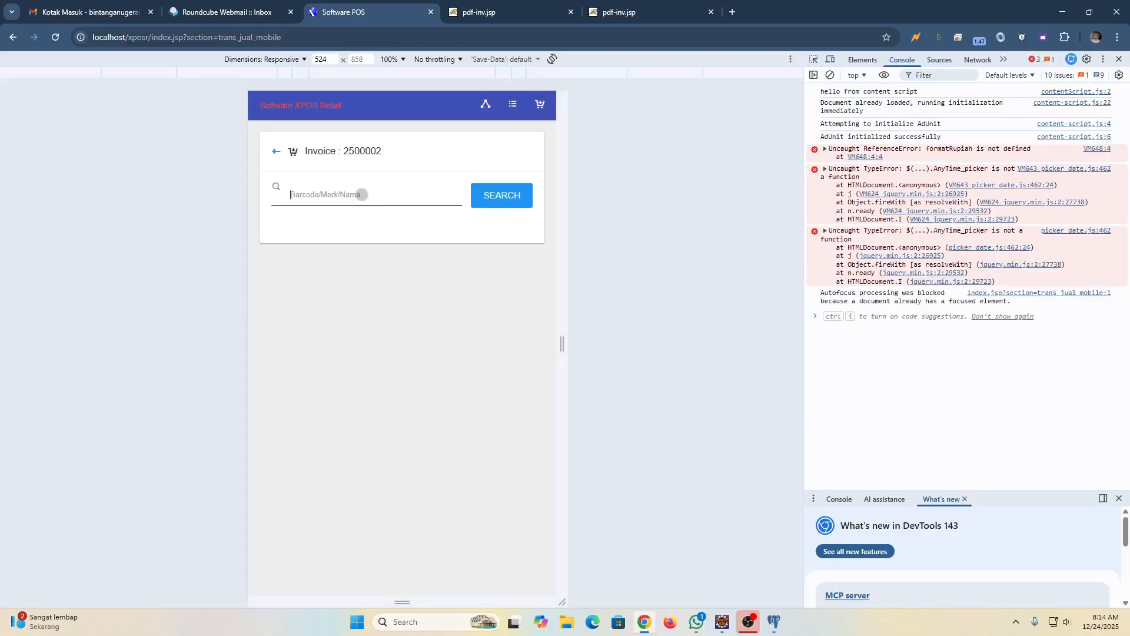
text(be)
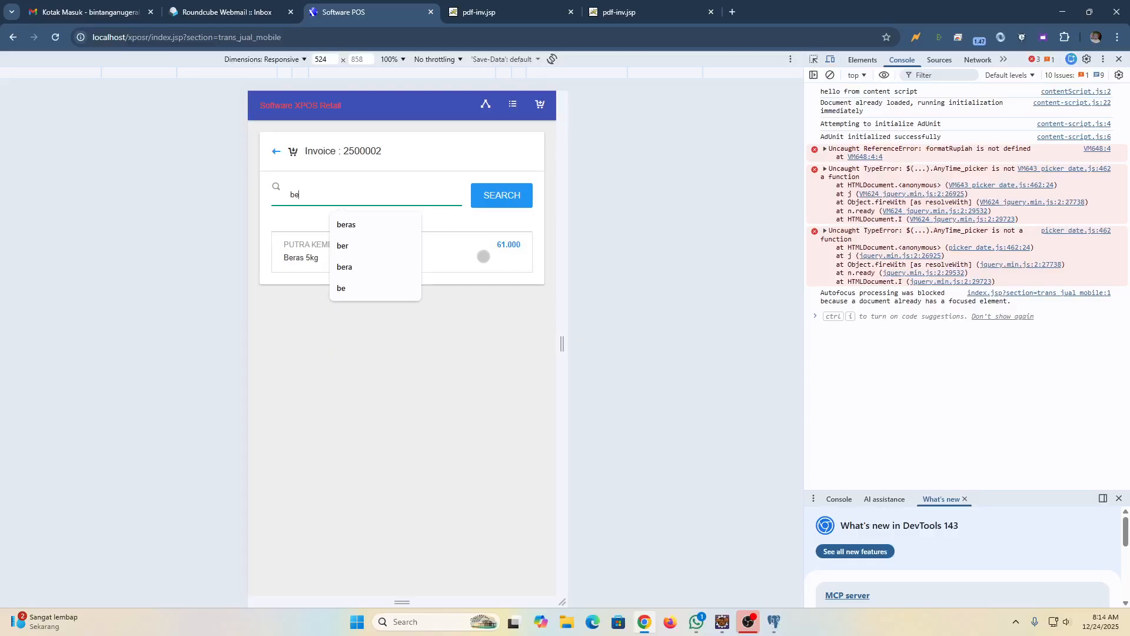
click(483, 256)
click(483, 256)
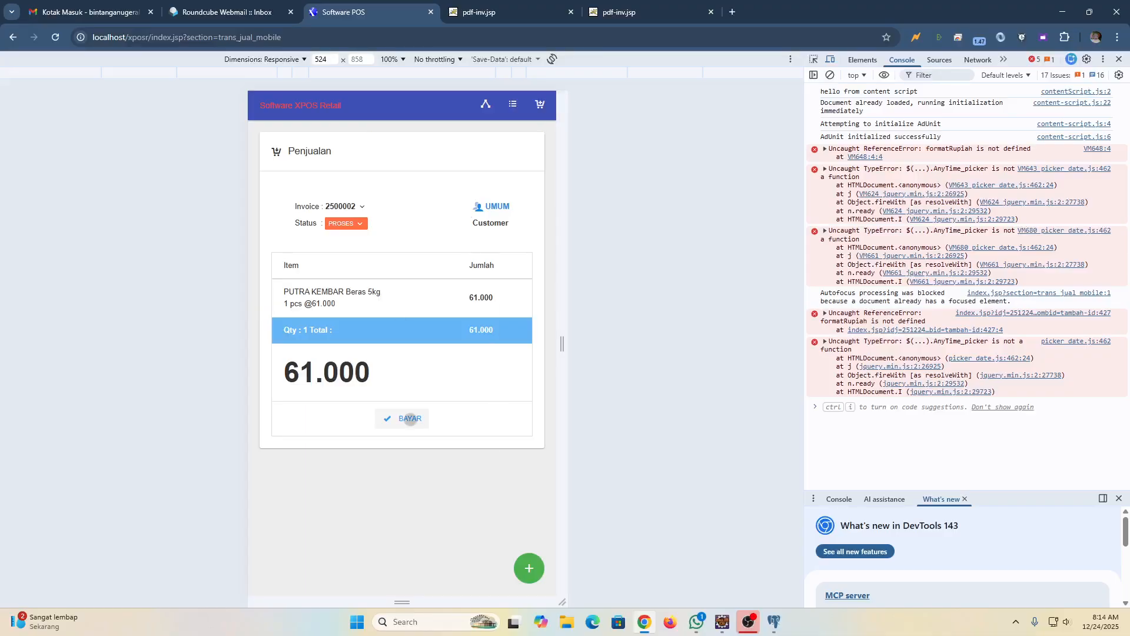
Pay the mobile sale in full by entering 61.000 as the Dibayar amount and submitting the payment.
click(410, 418)
click(402, 268)
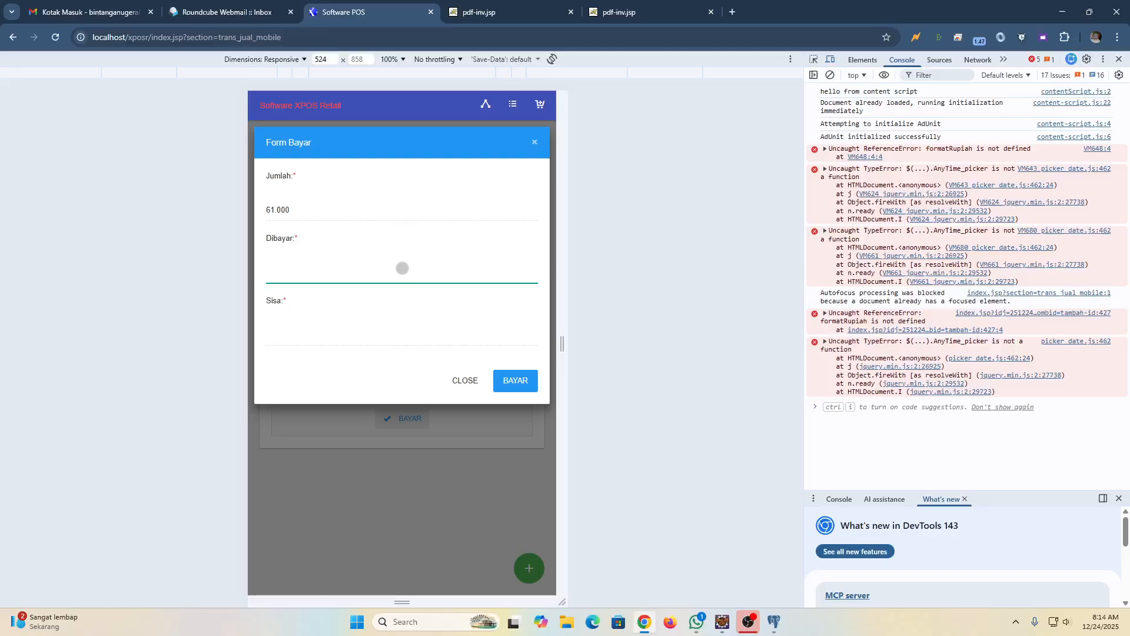
text(610000)
click(526, 386)
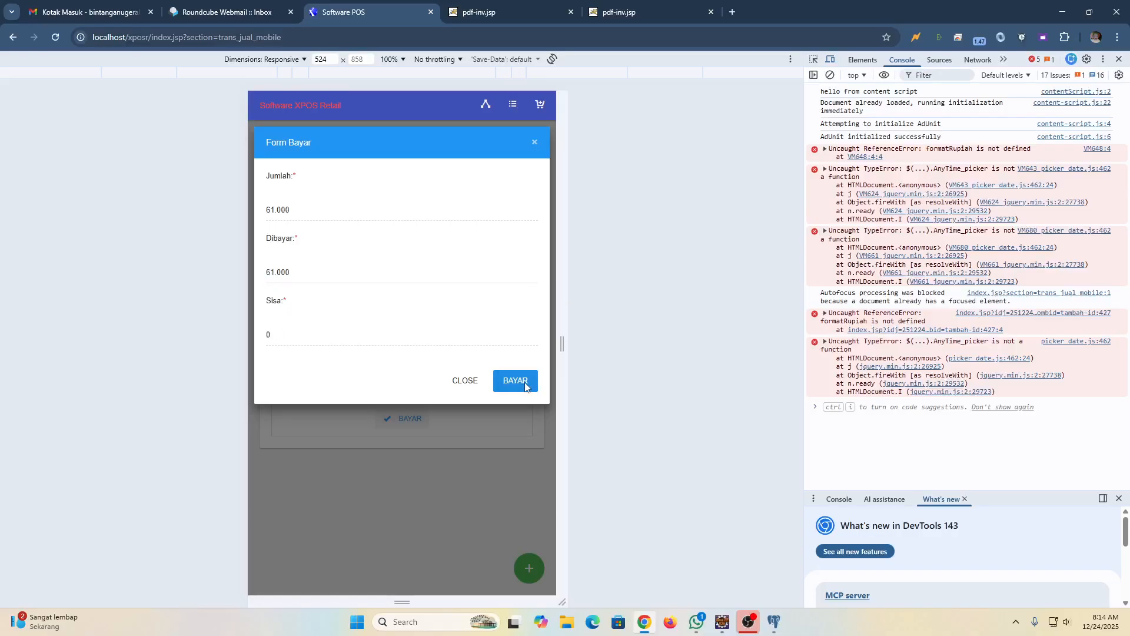
click(526, 386)
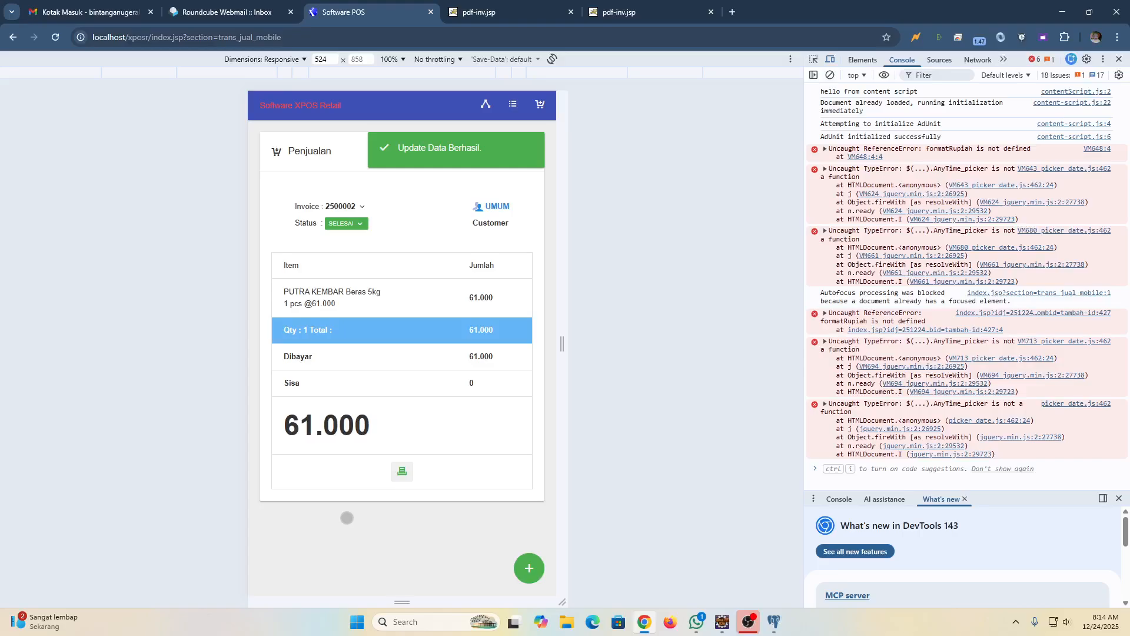
Turn off the responsive device view and return to the application's home page.
click(831, 59)
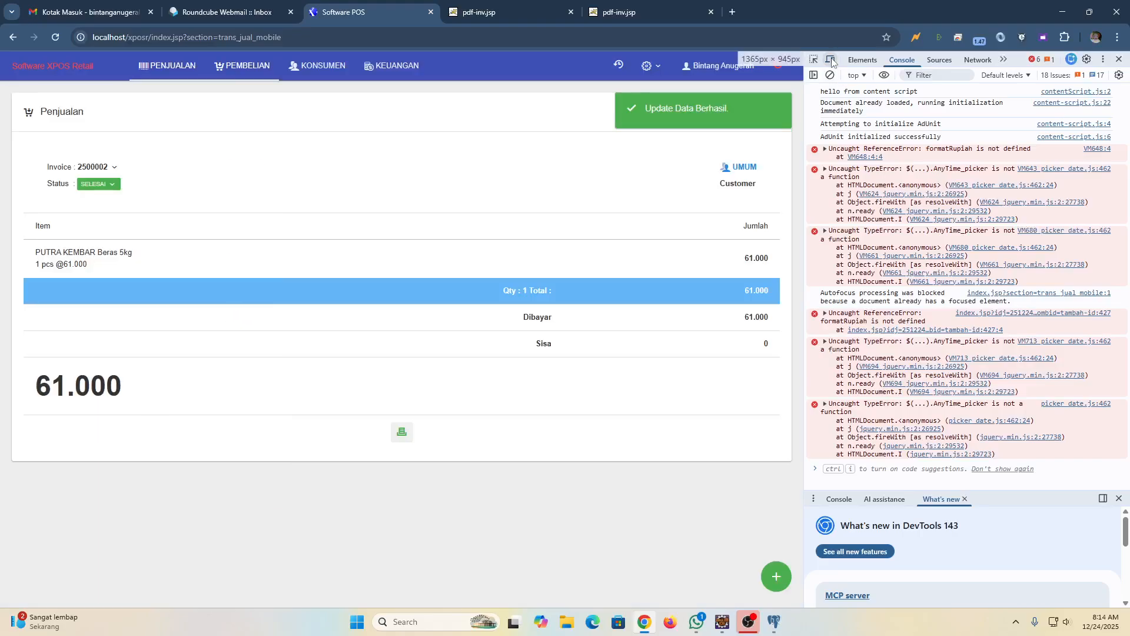
click(67, 61)
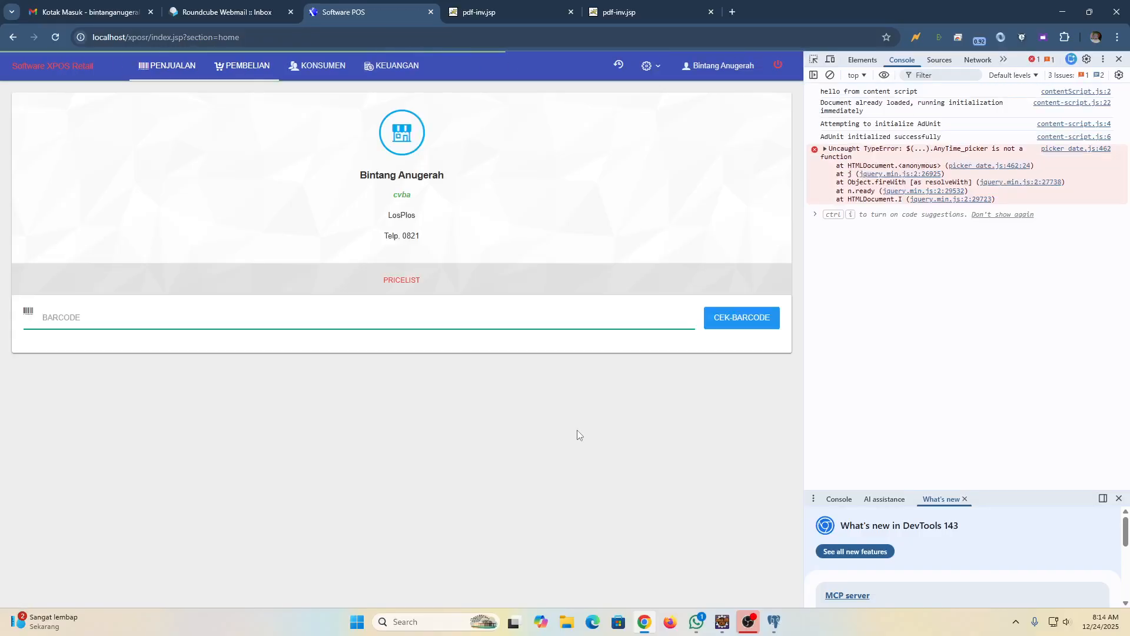